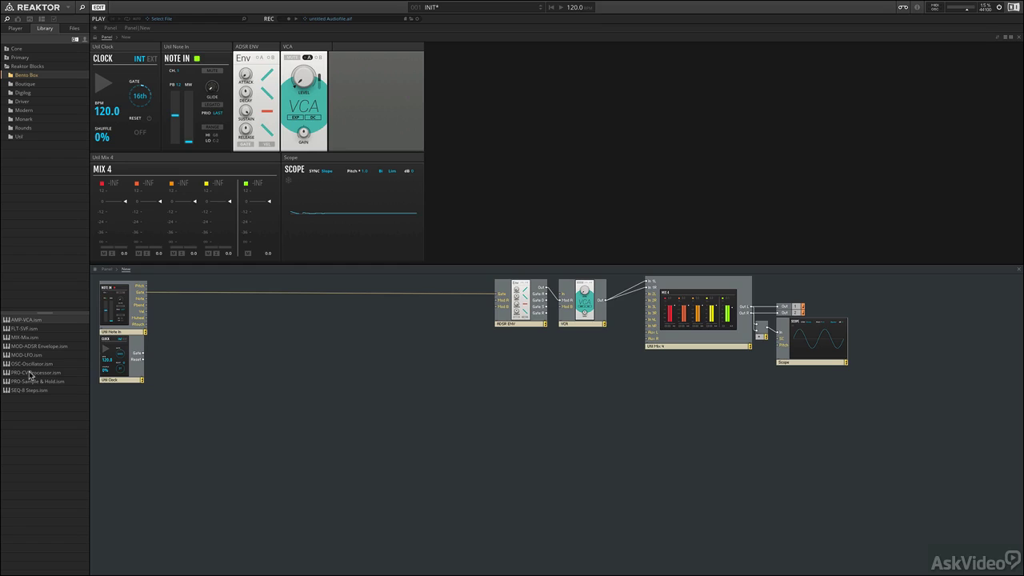
Step: Add the Bento Box PRO-CV Processor block to the structure, in the gap between the Note In and ADSR ENV blocks
click(29, 373)
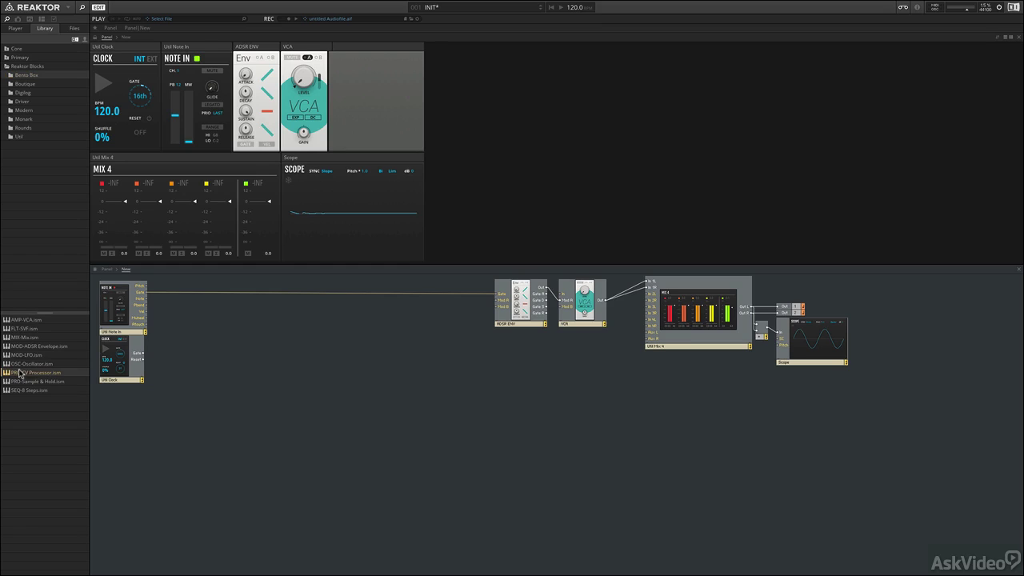
drag(28, 375, 309, 328)
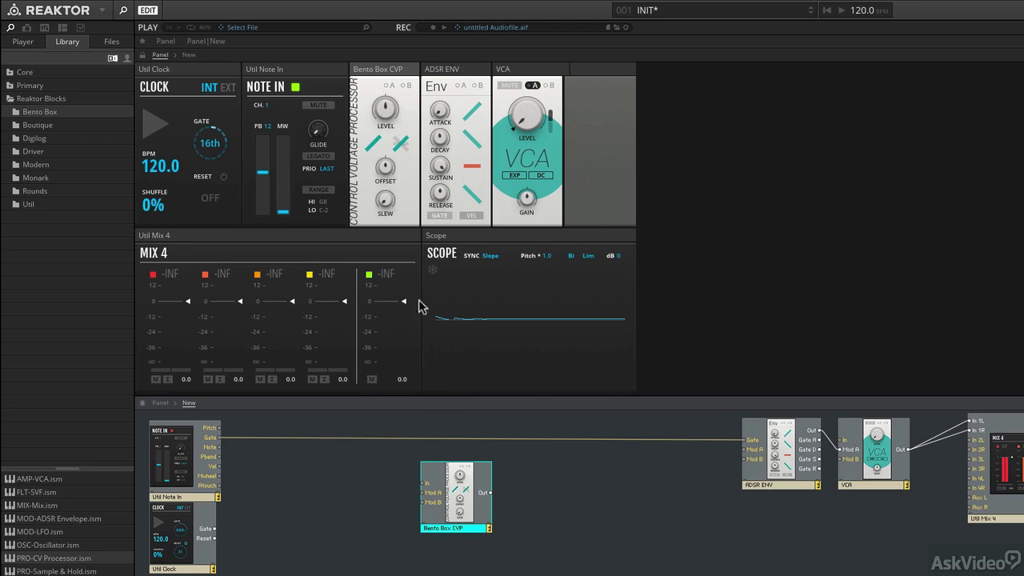
drag(424, 513, 450, 525)
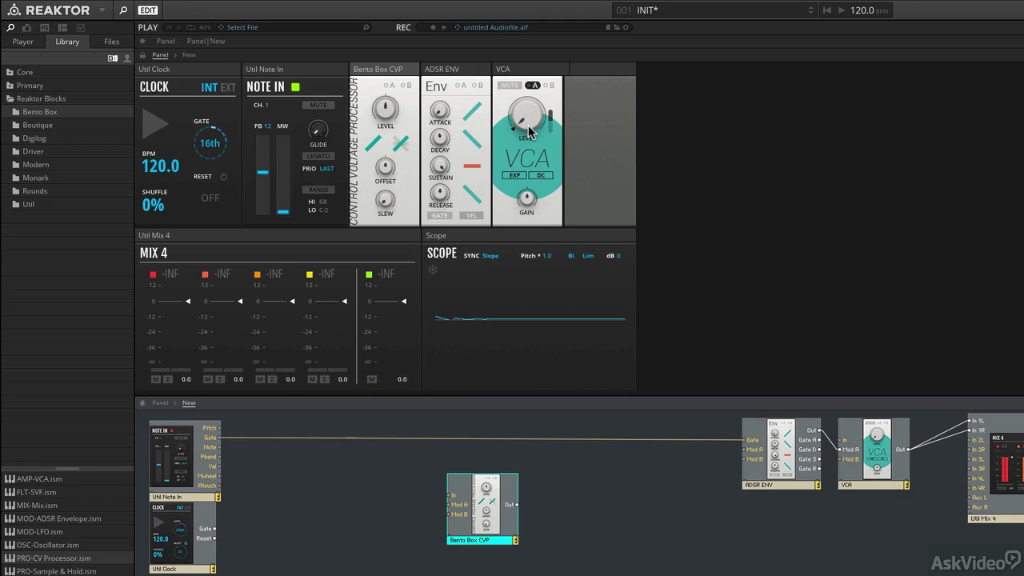
drag(525, 120, 530, 81)
click(532, 84)
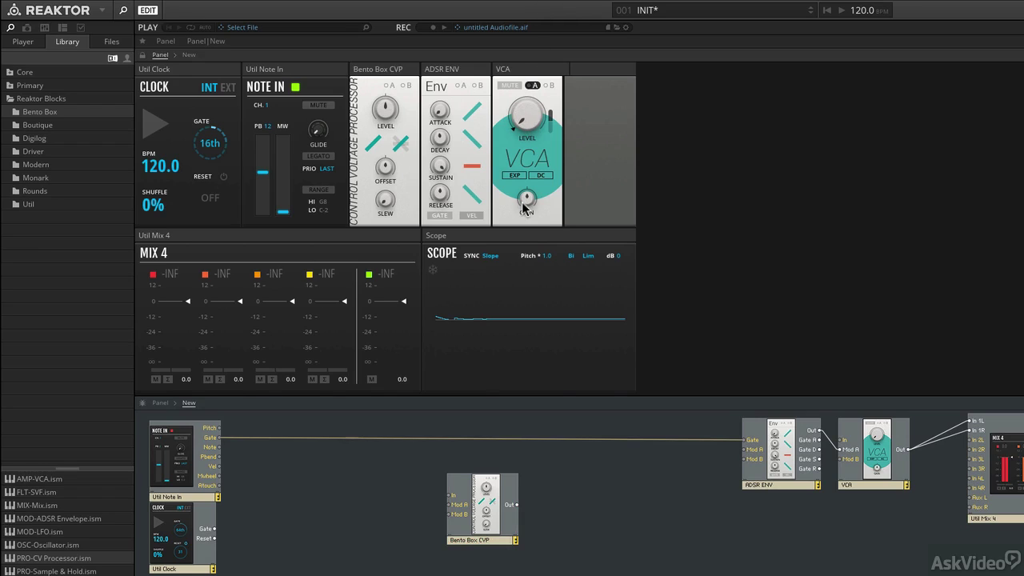
Step: Add a Bento Box OSC-Oscillator beside the Note In block and connect Note In's Pitch output to its Pitch input
mouse_move(397, 184)
drag(42, 545, 326, 496)
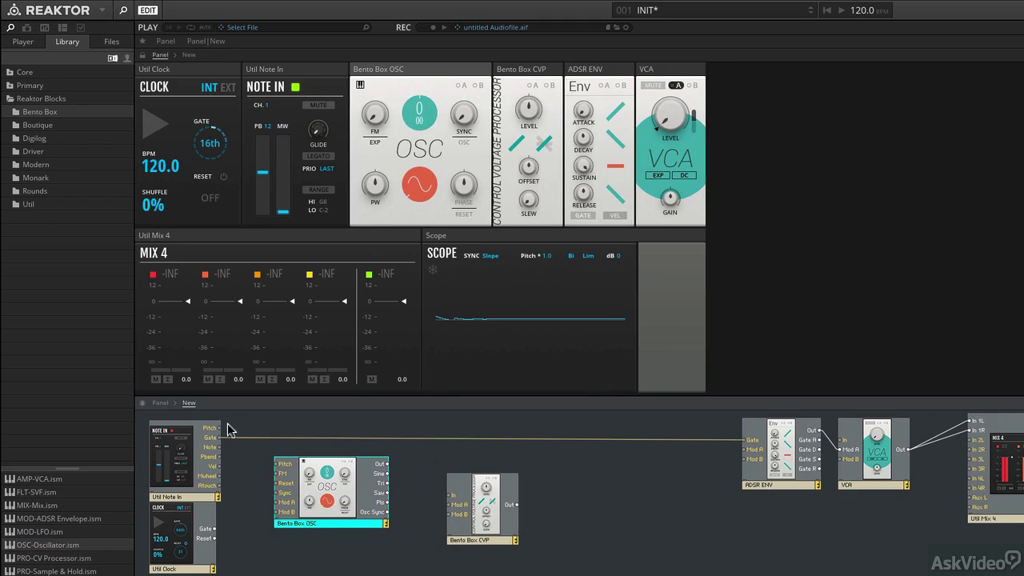
drag(256, 449, 275, 464)
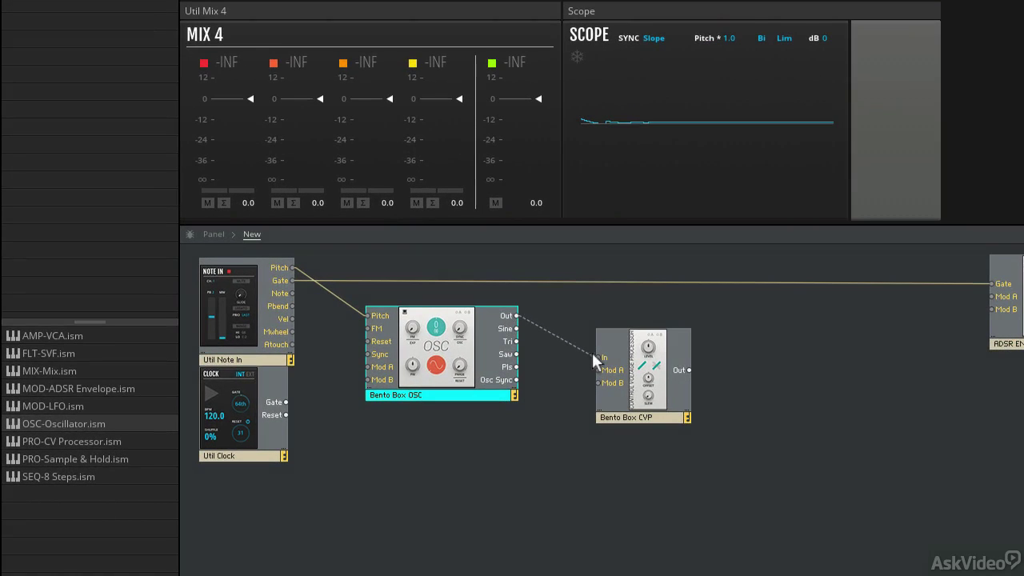
Step: Wire the oscillator's Out to the CVP's In, and the CVP's Out to the VCA's In
drag(594, 355, 599, 357)
drag(689, 371, 945, 295)
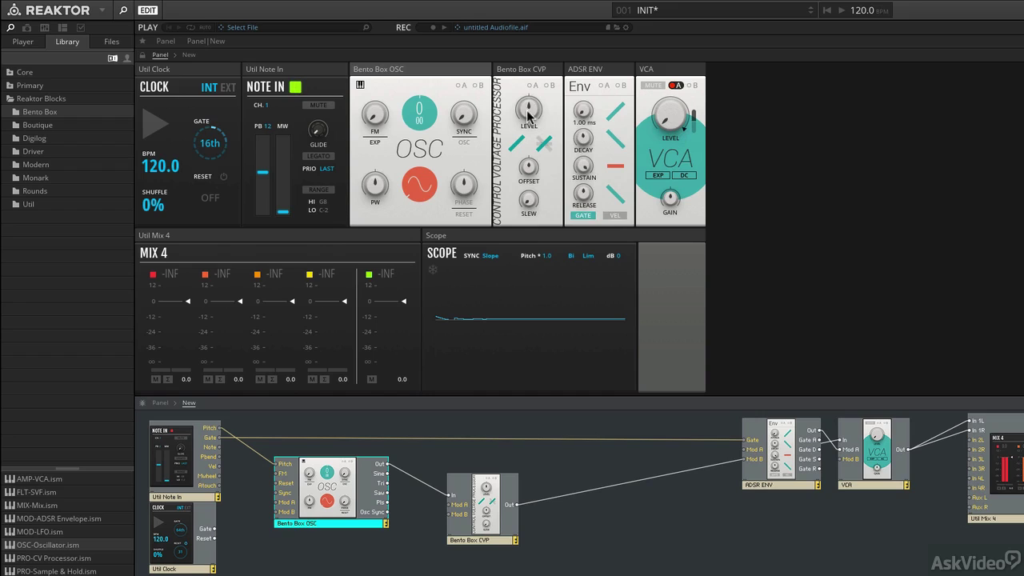
Step: Set the oscillator's waveform to sawtooth and raise the CVP's Level to 57.8
drag(530, 111, 474, 148)
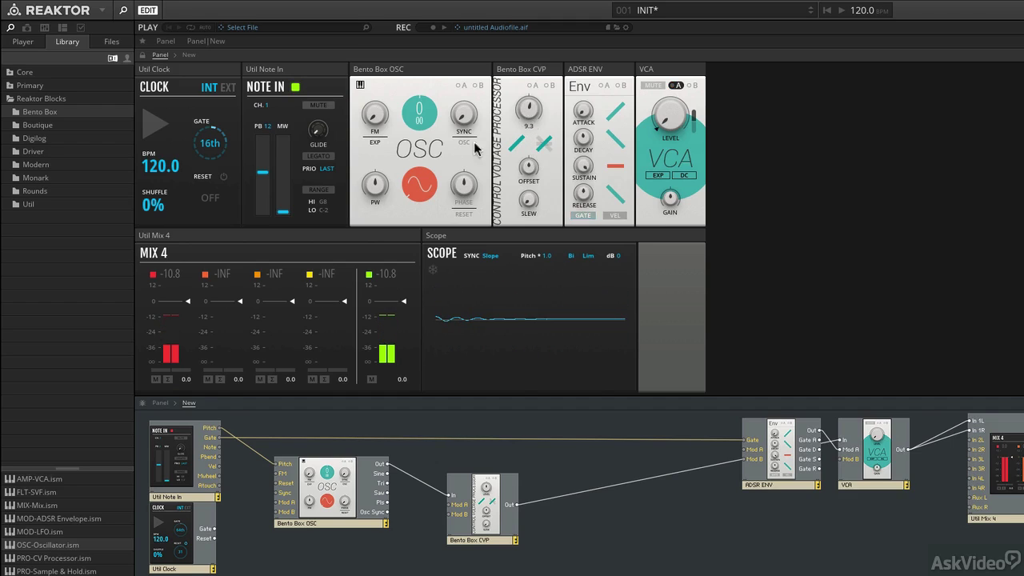
click(421, 189)
drag(425, 150, 423, 125)
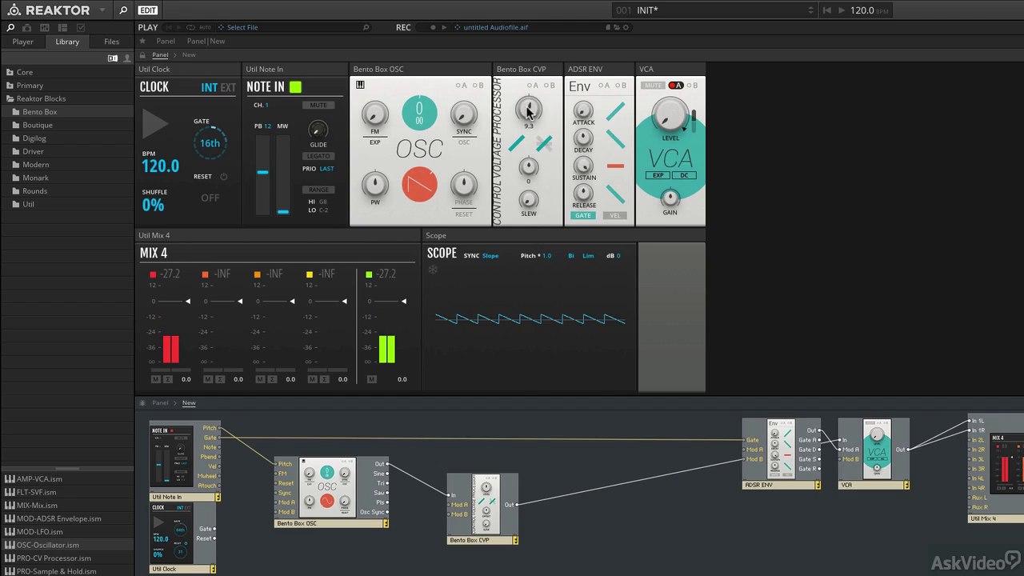
drag(528, 107, 528, 71)
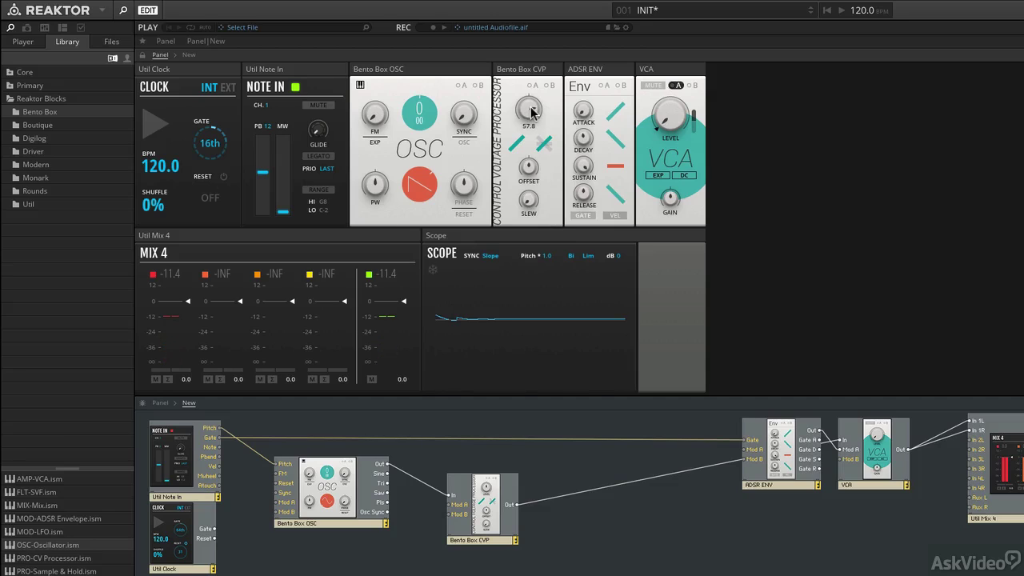
Step: Turn the CVP's Level down to -65.6 to invert the signal, and reset the control to its default
drag(532, 112, 529, 212)
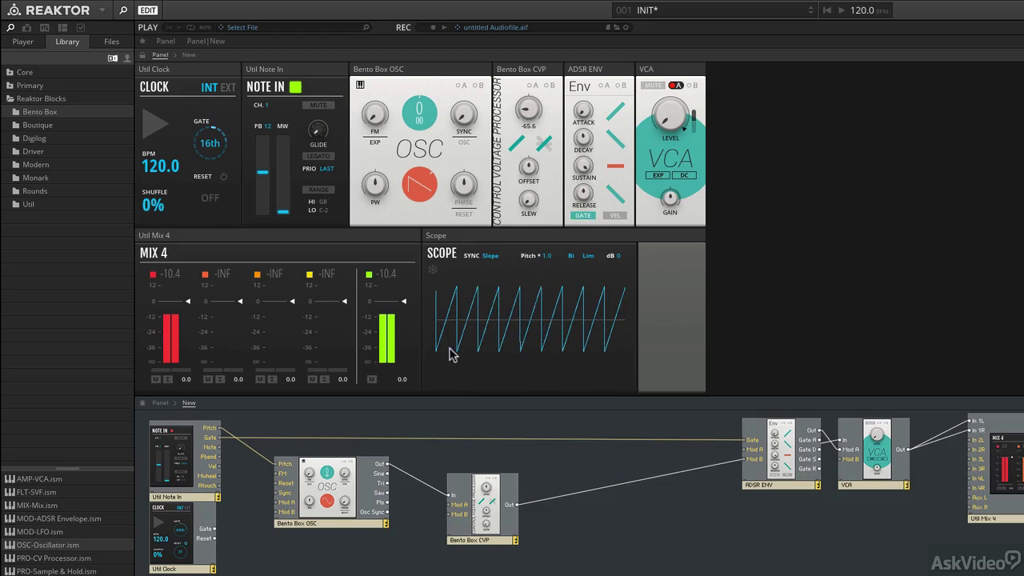
right_click(531, 109)
click(551, 112)
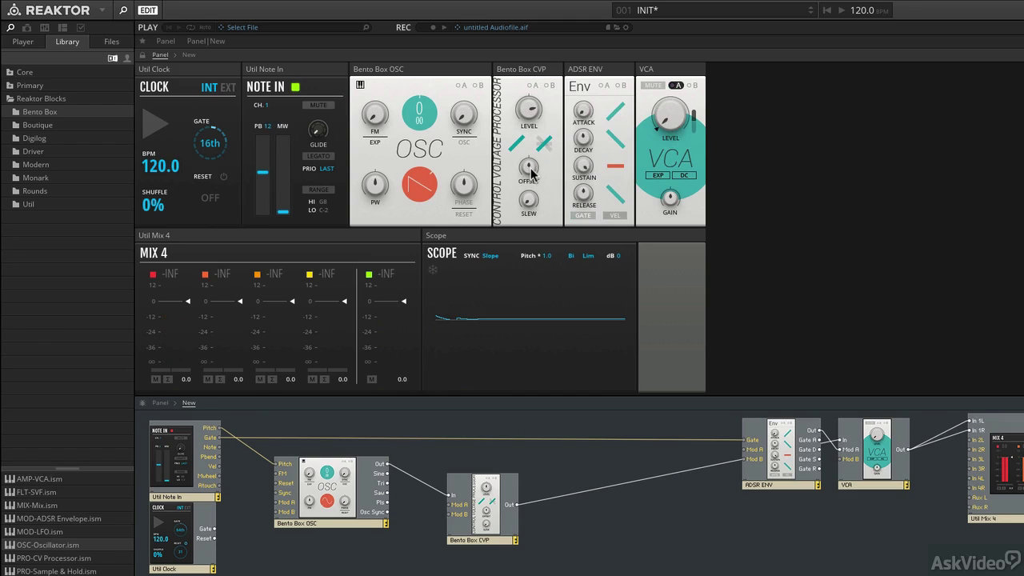
Step: Lower the CVP's Offset to -38.2 and reset it to its default
drag(528, 166, 525, 251)
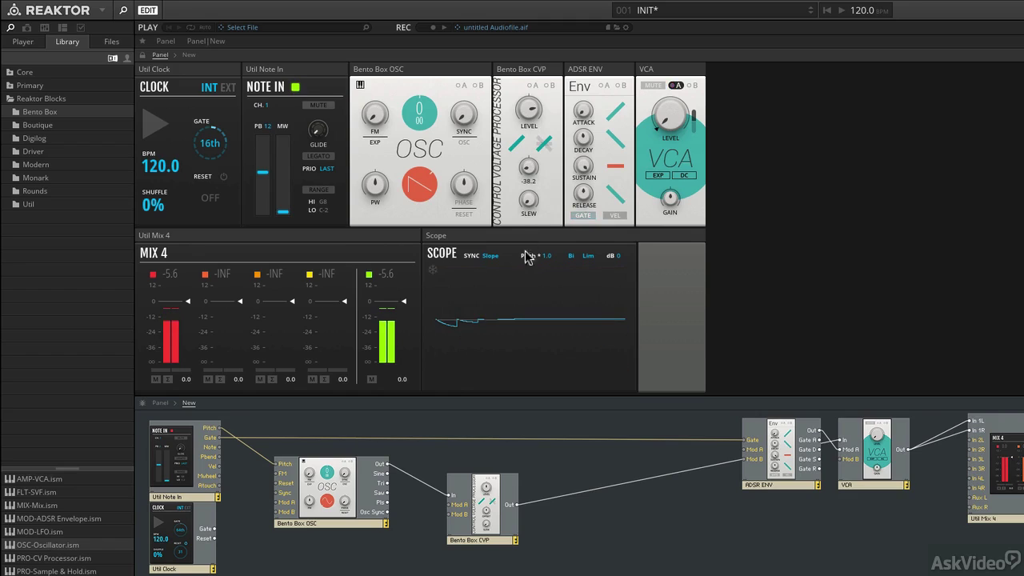
right_click(529, 167)
click(548, 172)
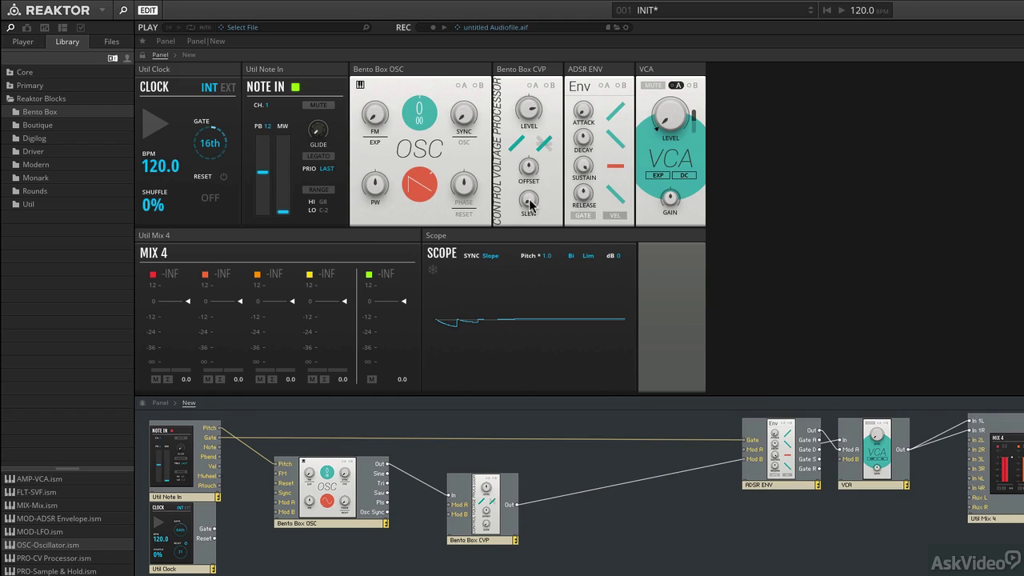
Step: Display the info description of the CVP's Slew control
mouse_move(530, 210)
mouse_down()
mouse_move(527, 170)
mouse_move(535, 218)
mouse_move(523, 192)
mouse_move(527, 210)
mouse_up()
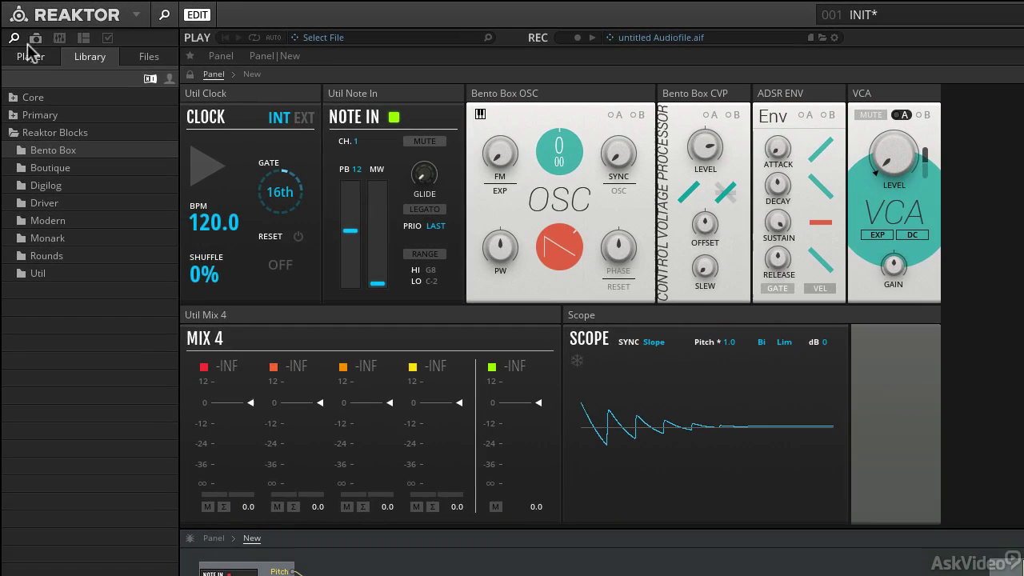
click(108, 40)
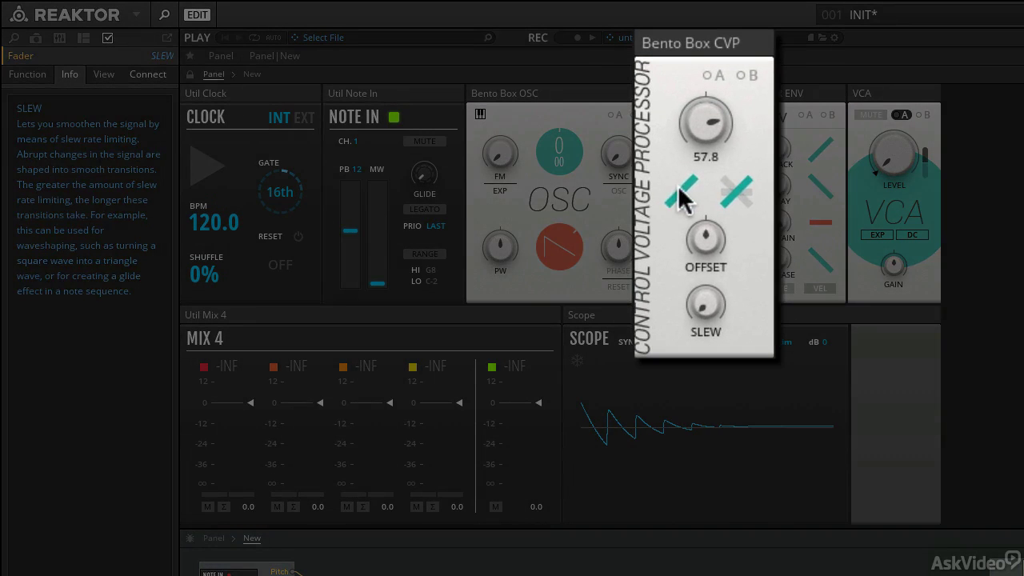
Step: Try the CVP's exponential level response, check the rectification and clipping description, and return the response to linear
click(682, 194)
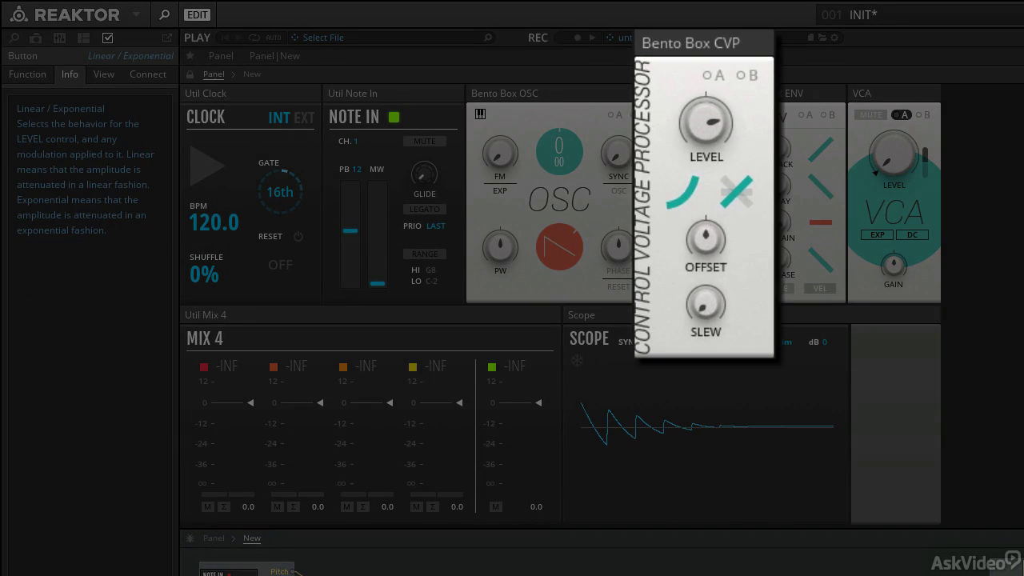
click(752, 192)
click(737, 197)
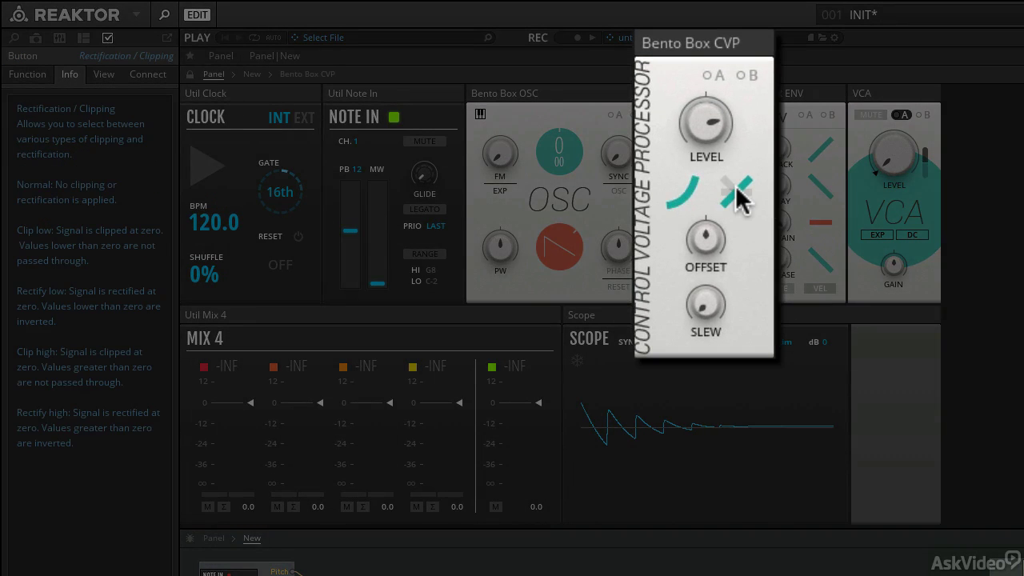
click(680, 195)
click(679, 197)
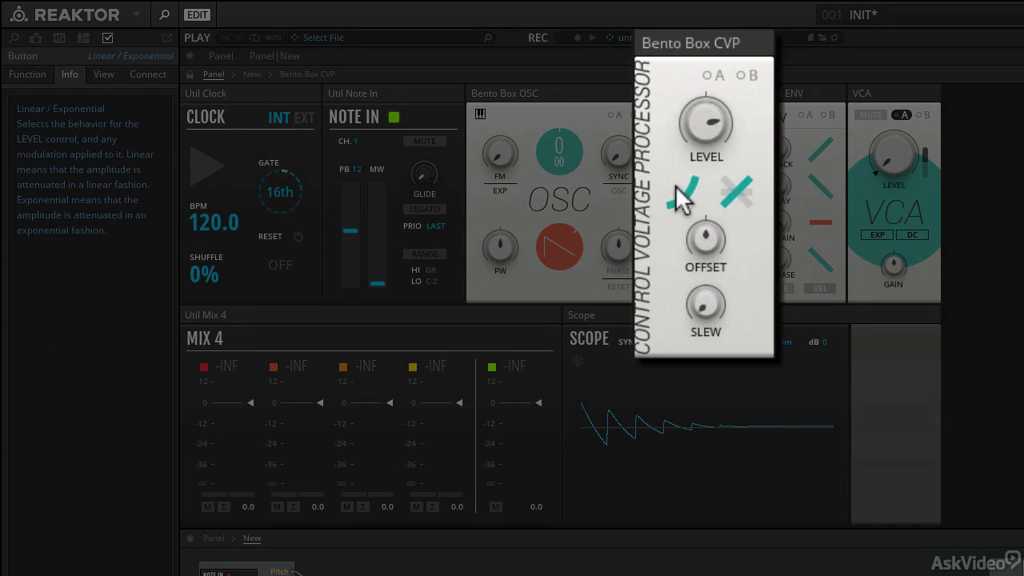
click(679, 197)
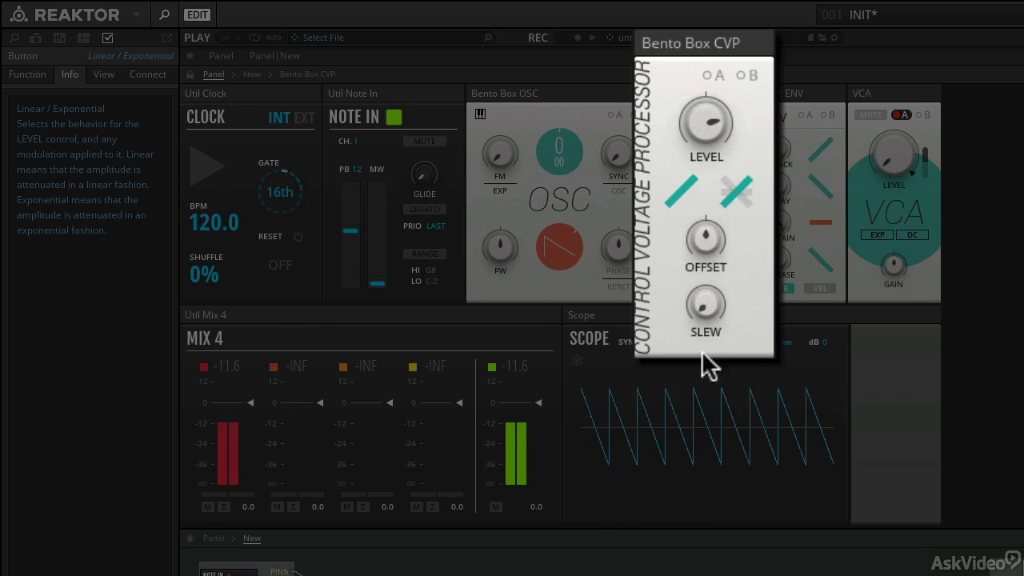
Step: Cycle the CVP's rectification mode through clip low, rectify low, clip high and rectify high, back to normal
click(736, 189)
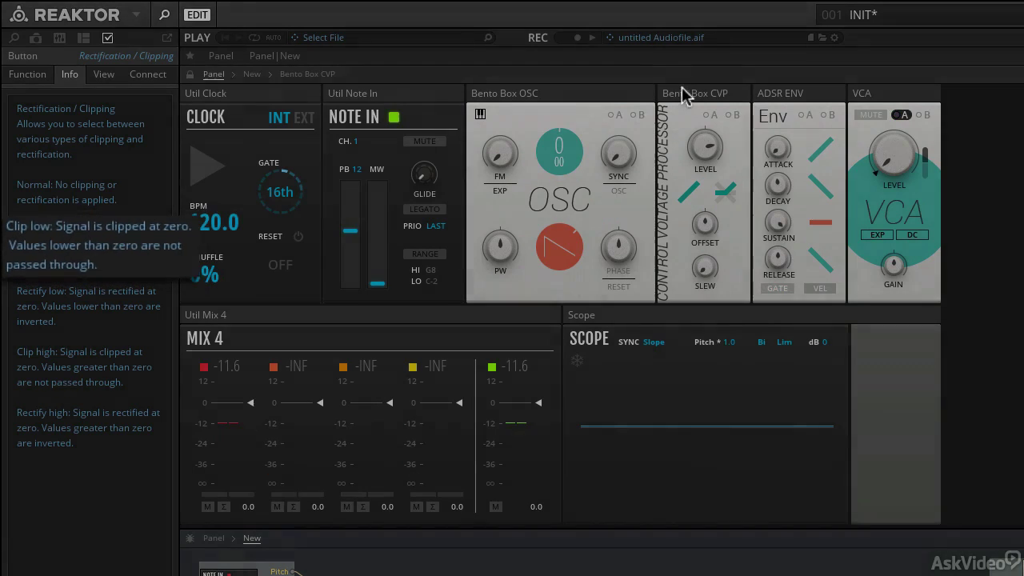
click(726, 207)
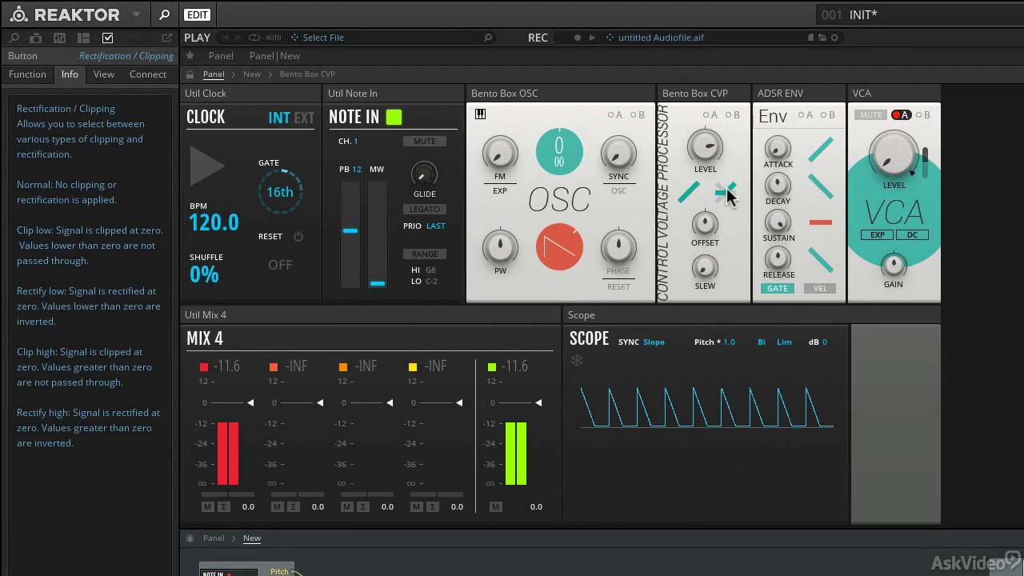
click(726, 195)
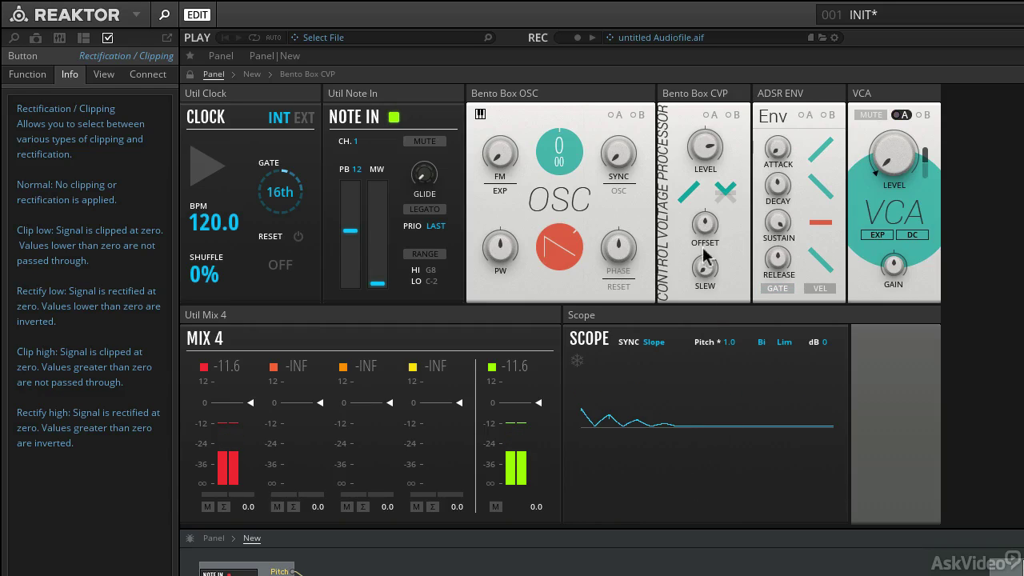
click(726, 193)
click(728, 193)
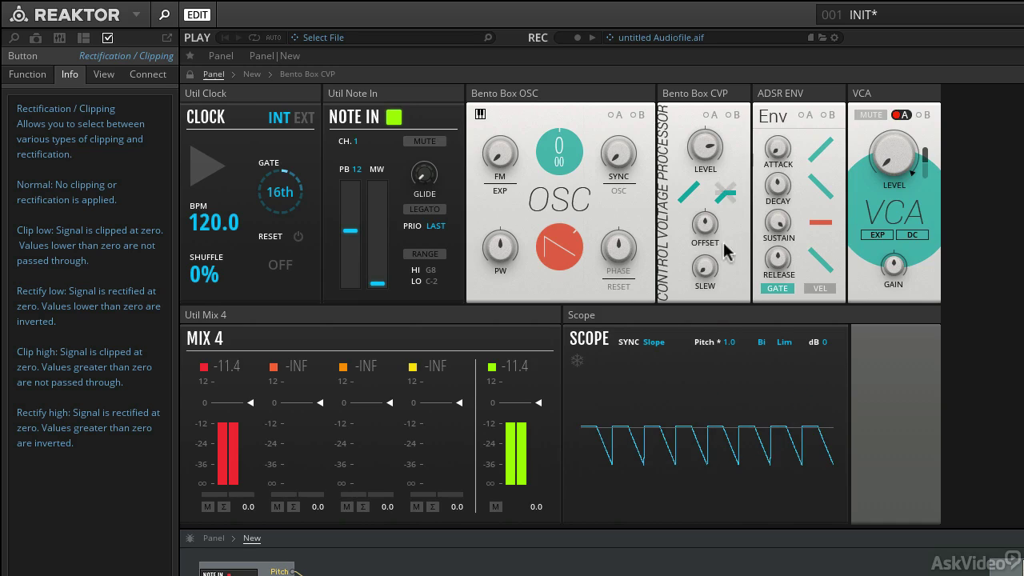
click(726, 193)
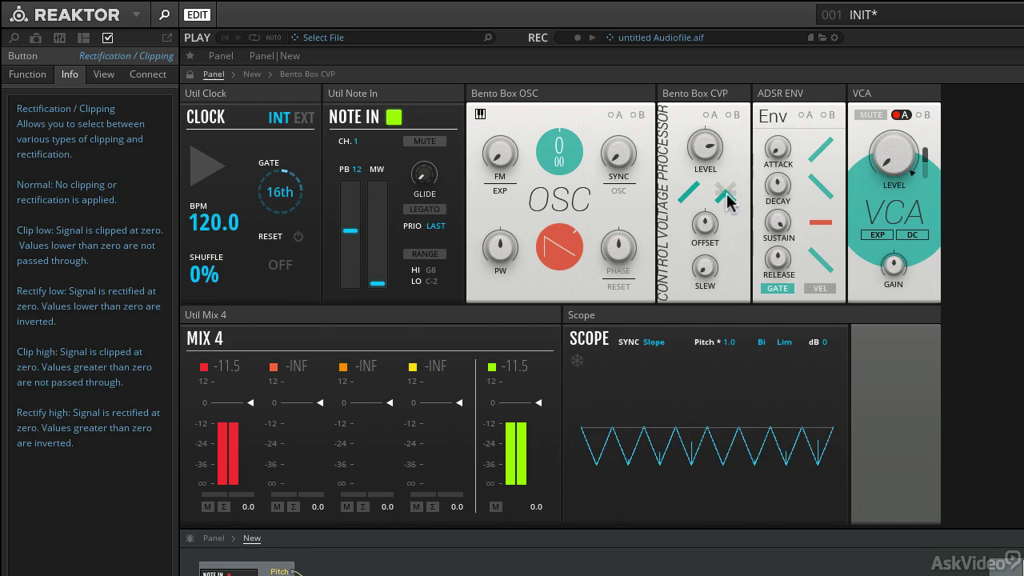
click(726, 194)
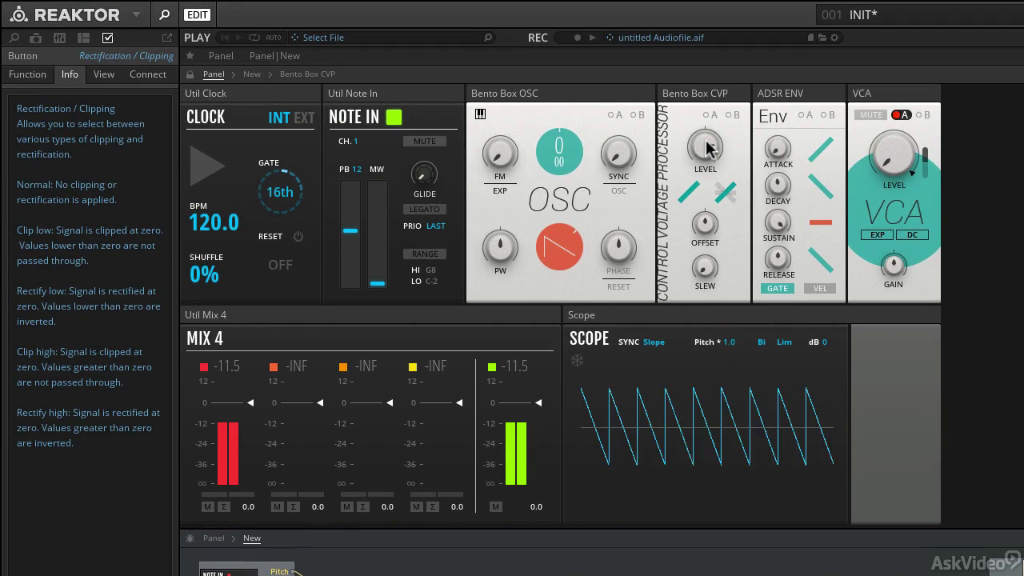
Step: Try the CVP's clip low and rectify low modes with Level values of -17.1 and 45.3
mouse_move(707, 143)
mouse_down()
mouse_move(706, 103)
mouse_move(658, 39)
mouse_move(676, 199)
mouse_move(718, 263)
mouse_up()
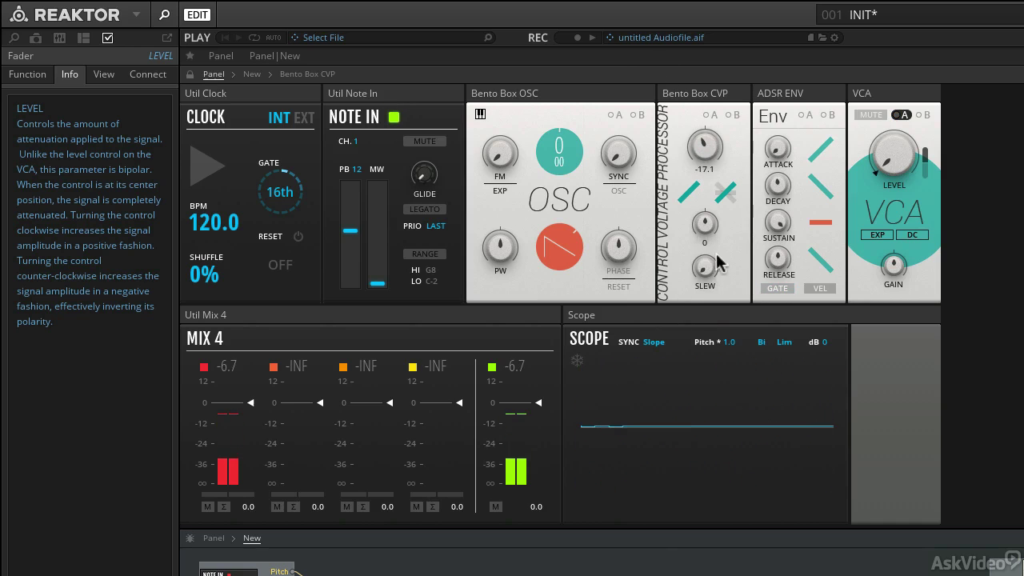
click(723, 192)
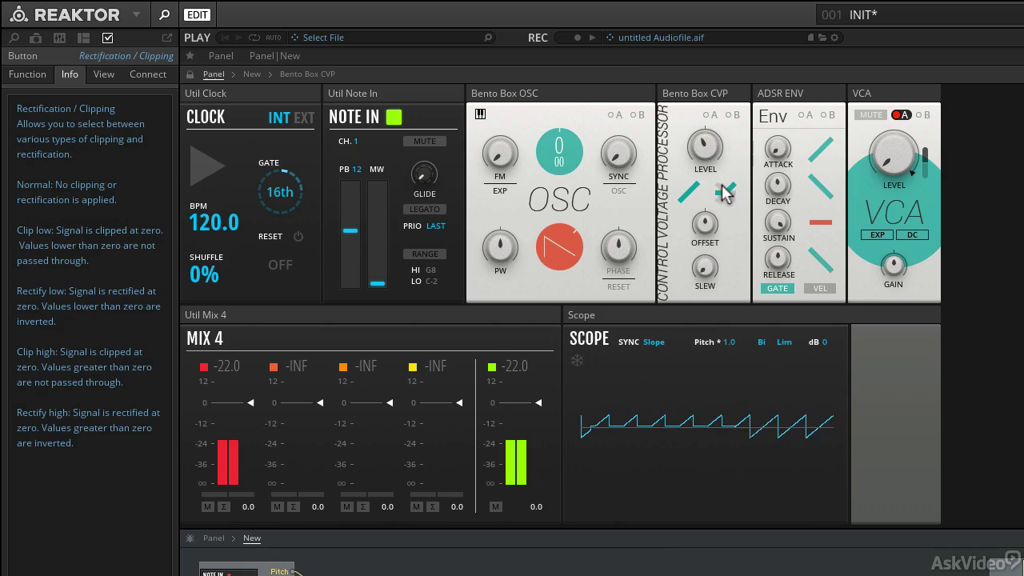
mouse_move(708, 150)
mouse_down()
mouse_move(707, 112)
mouse_move(736, 176)
mouse_move(708, 181)
mouse_move(701, 199)
mouse_move(693, 152)
mouse_move(698, 189)
mouse_up()
click(726, 190)
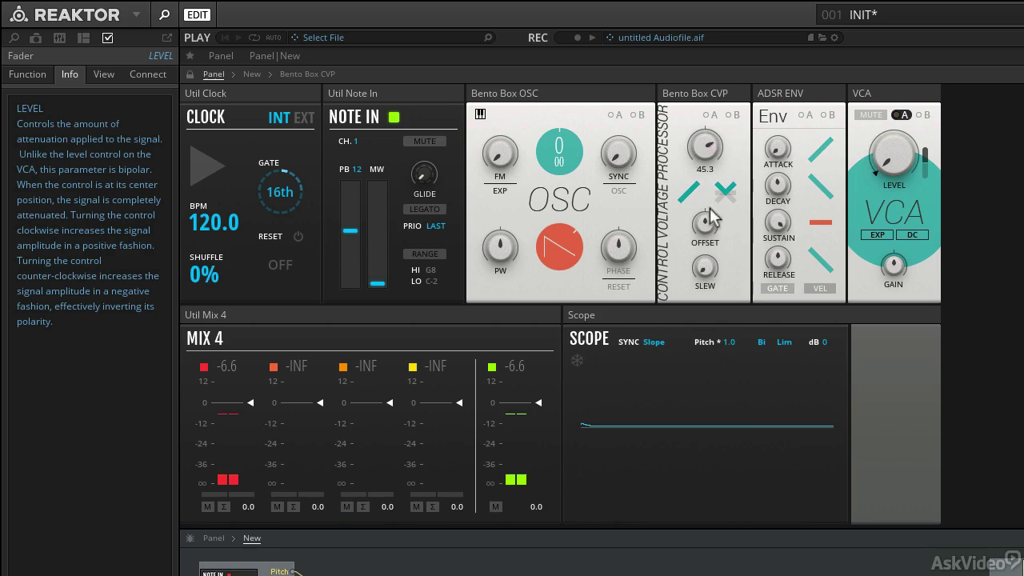
Step: Reset the CVP's Level control to its default
right_click(699, 145)
click(741, 149)
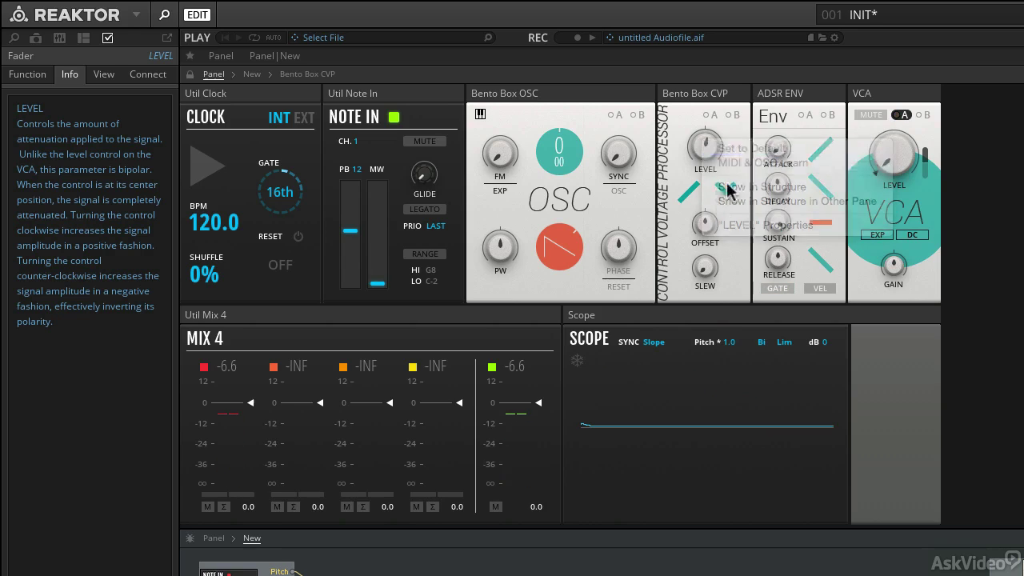
Step: Add a second OSC-Oscillator block from the library below the CVP and connect its Out to the CVP's Mod A input
click(14, 38)
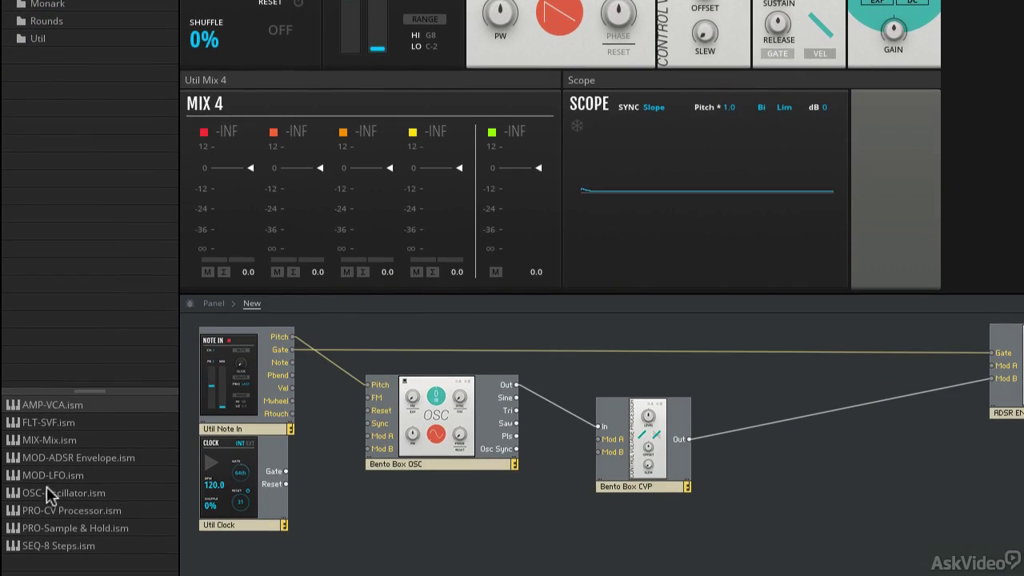
drag(52, 492, 856, 521)
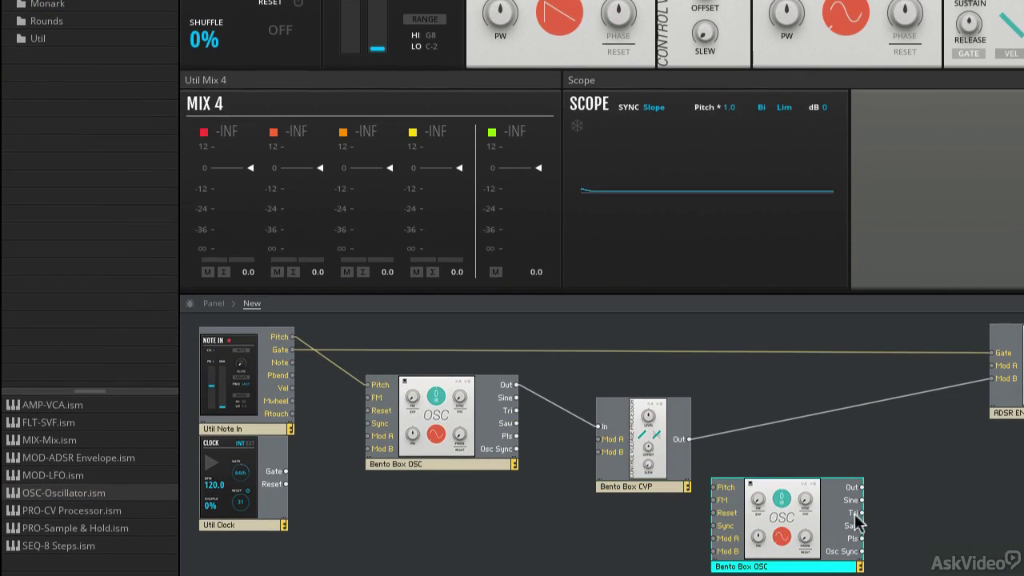
drag(640, 490, 604, 440)
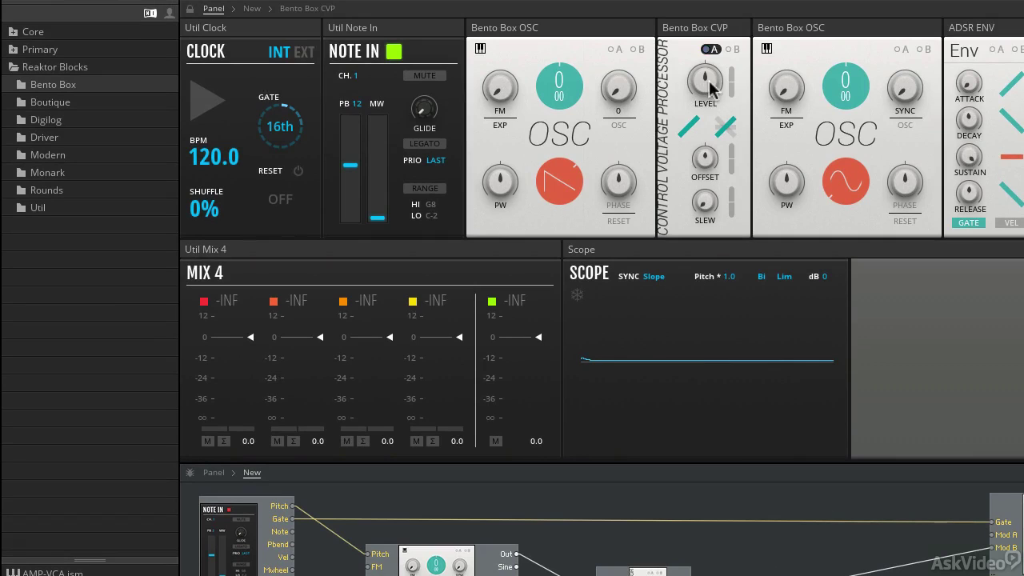
Step: Turn up the Mod A amount on the CVP's Level and set the second oscillator to 32.70 Hz with keyboard tracking off
drag(708, 85, 680, 64)
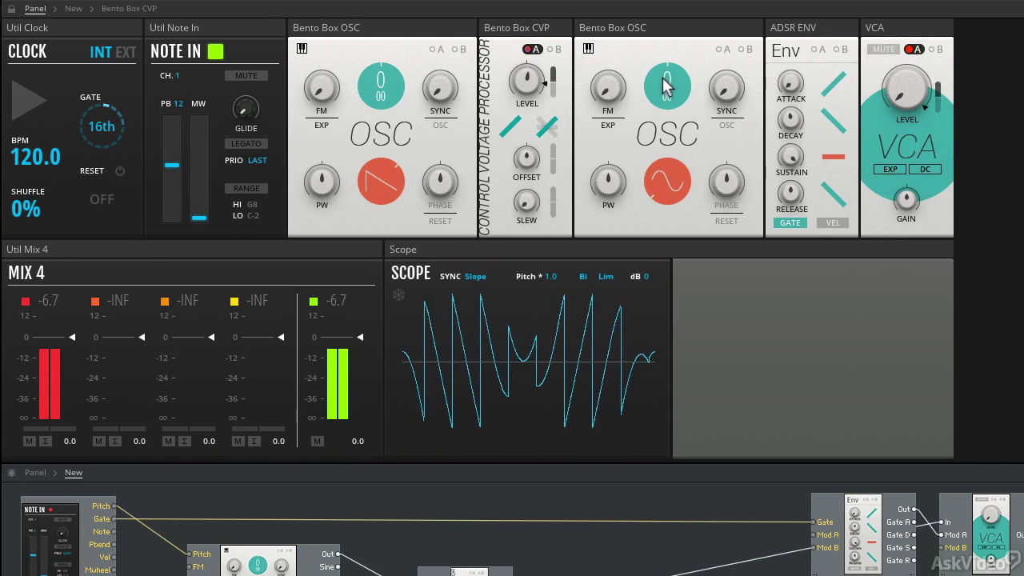
drag(665, 87, 667, 0)
click(588, 48)
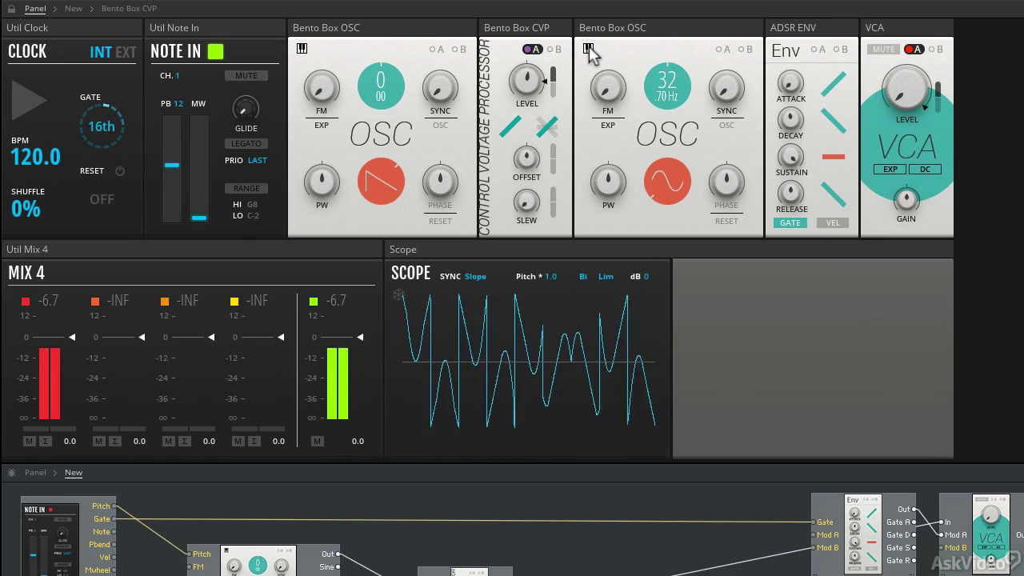
Step: Raise the second oscillator's pitch to 466.16 Hz and try the CVP's Level, Offset and Slew with clip low mode on
drag(676, 86, 671, 1)
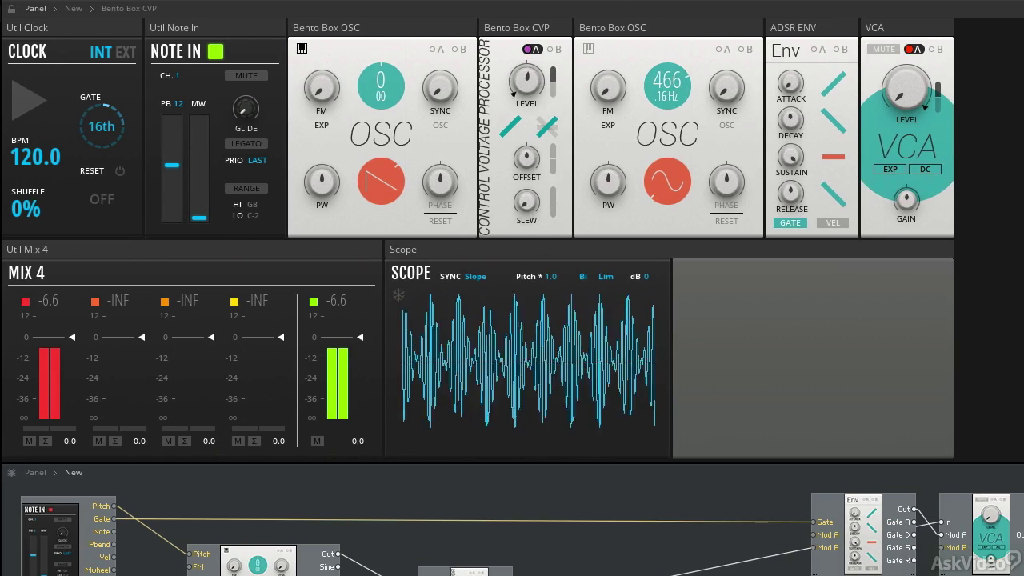
drag(536, 71, 553, 200)
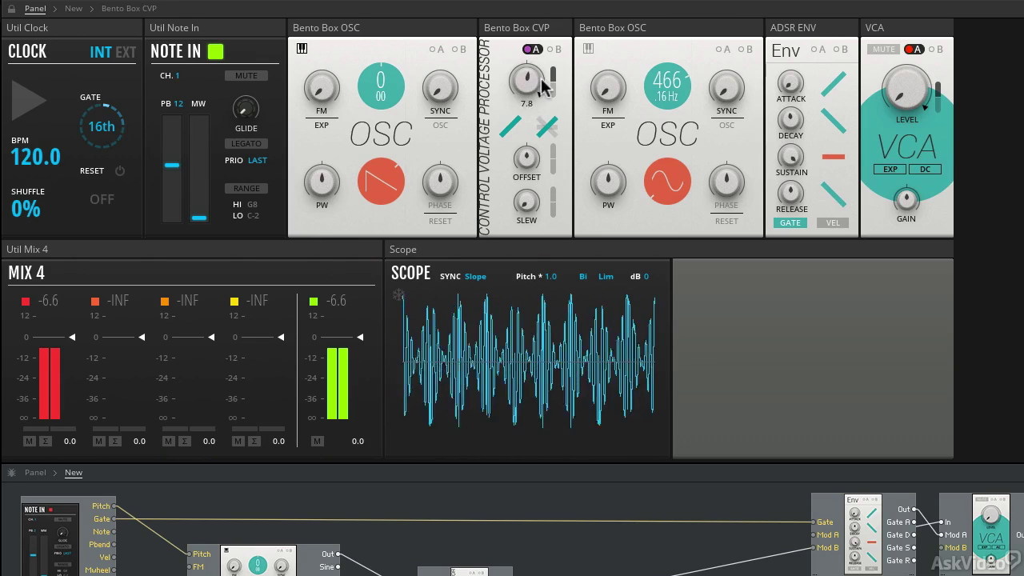
drag(542, 88, 533, 124)
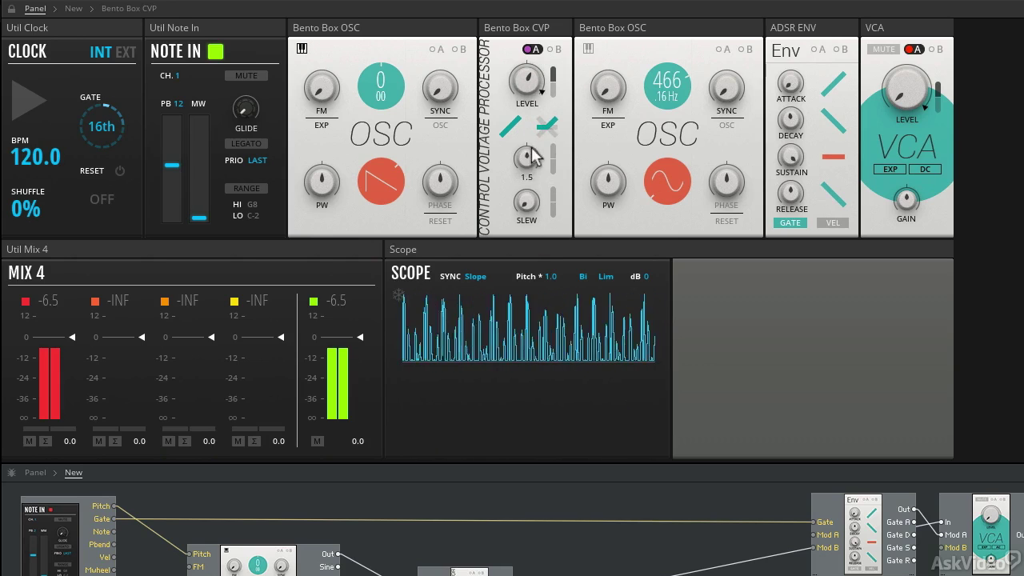
drag(533, 157, 524, 194)
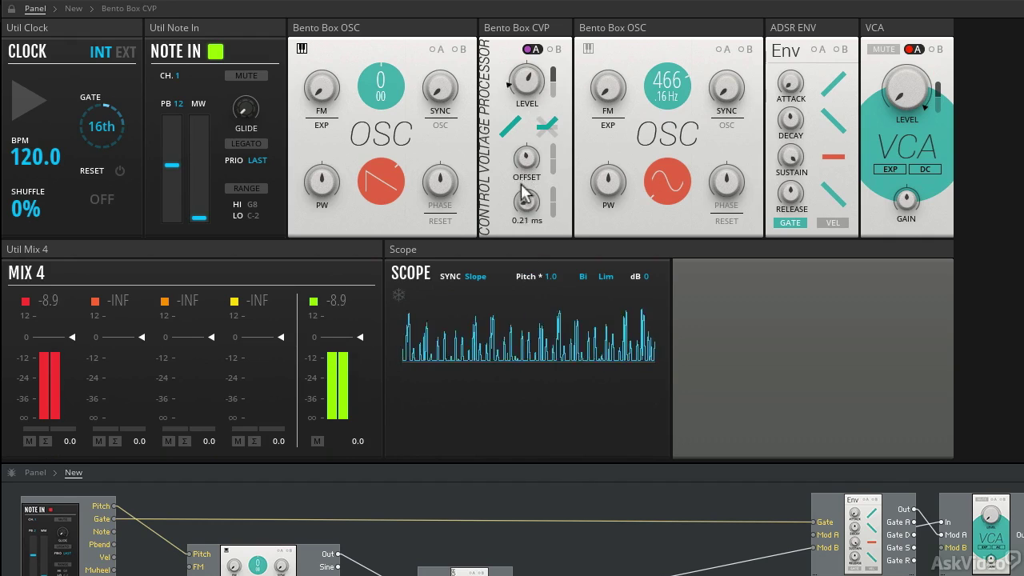
Step: Morph the second oscillator's waveform from sine toward triangle while trying the CVP at Level 55.4 in rectify low mode
drag(668, 192, 668, 174)
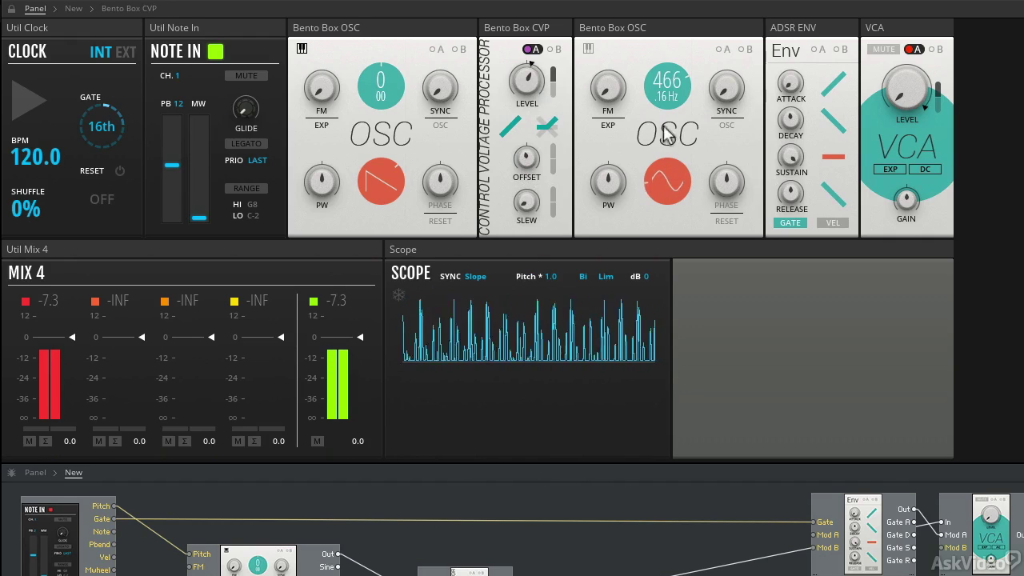
drag(663, 125, 653, 40)
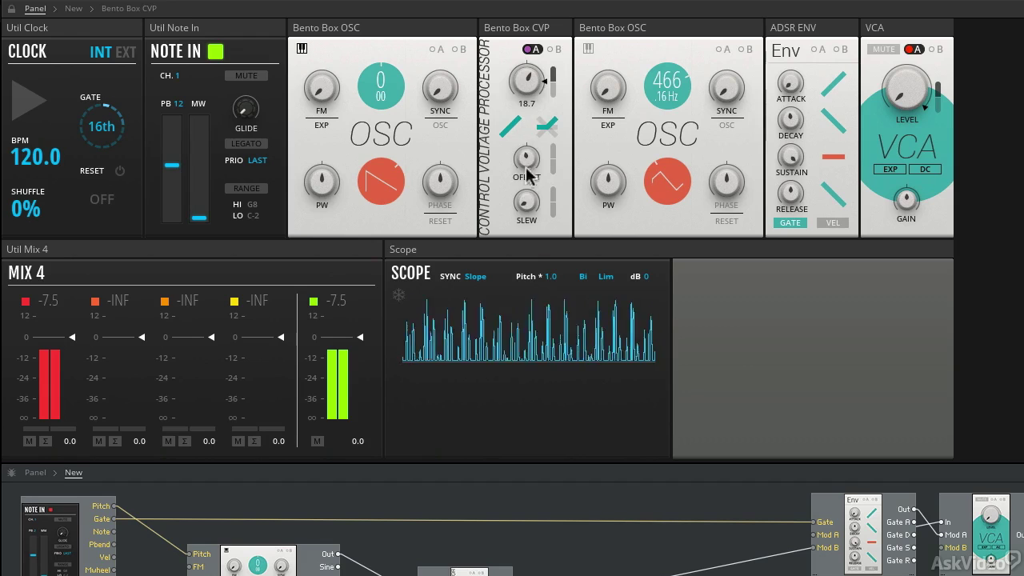
drag(536, 84, 534, 49)
click(546, 132)
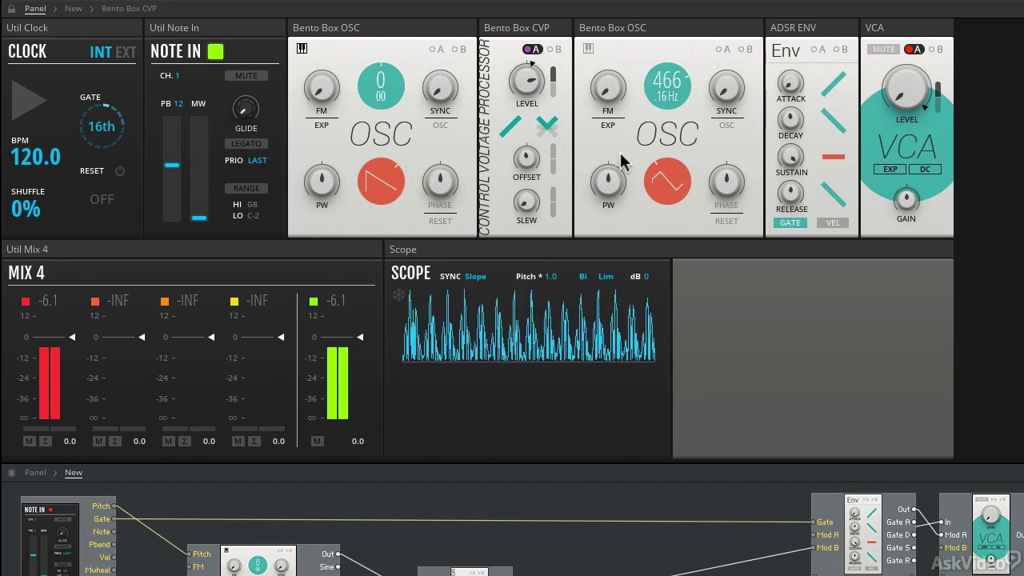
drag(666, 188, 663, 1)
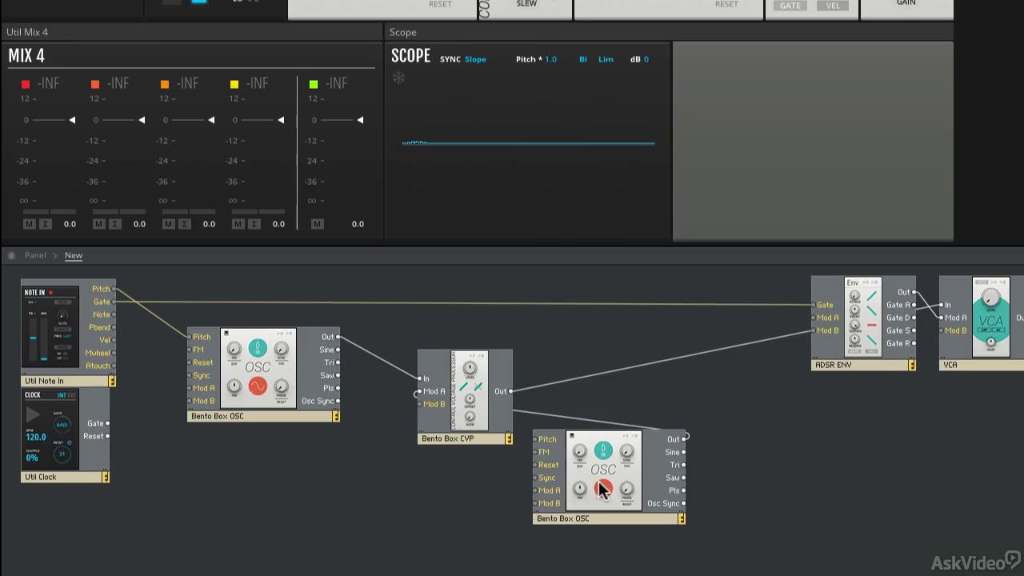
Step: Delete the second OSC block from the structure and move the CVP block slightly higher
click(613, 484)
key(Delete)
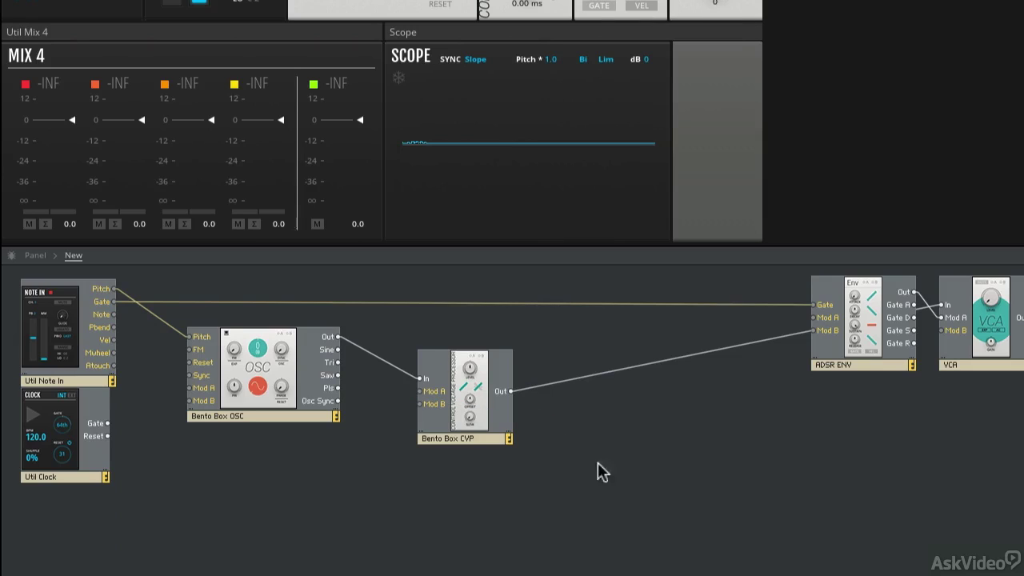
drag(466, 398, 468, 369)
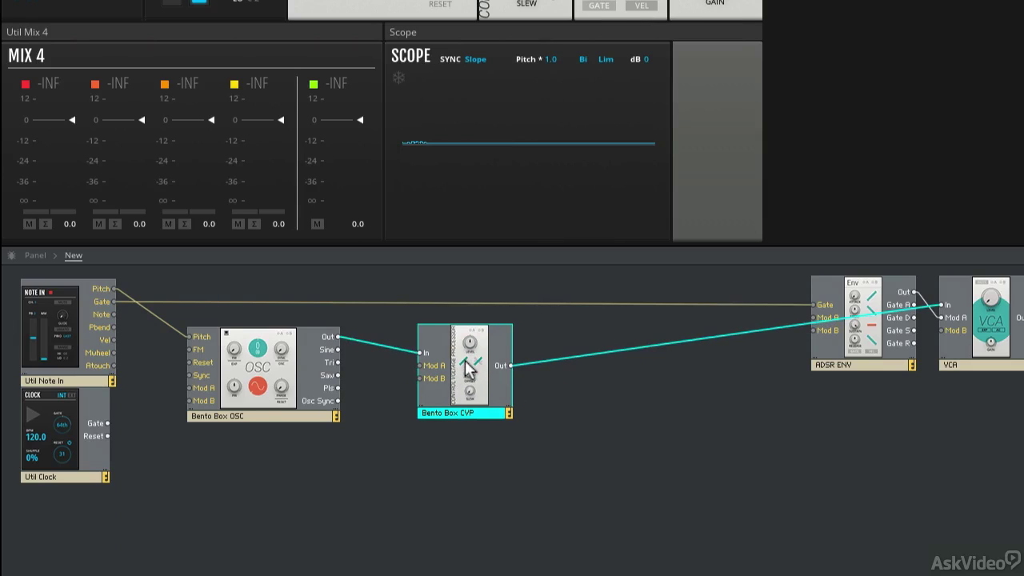
right_click(387, 336)
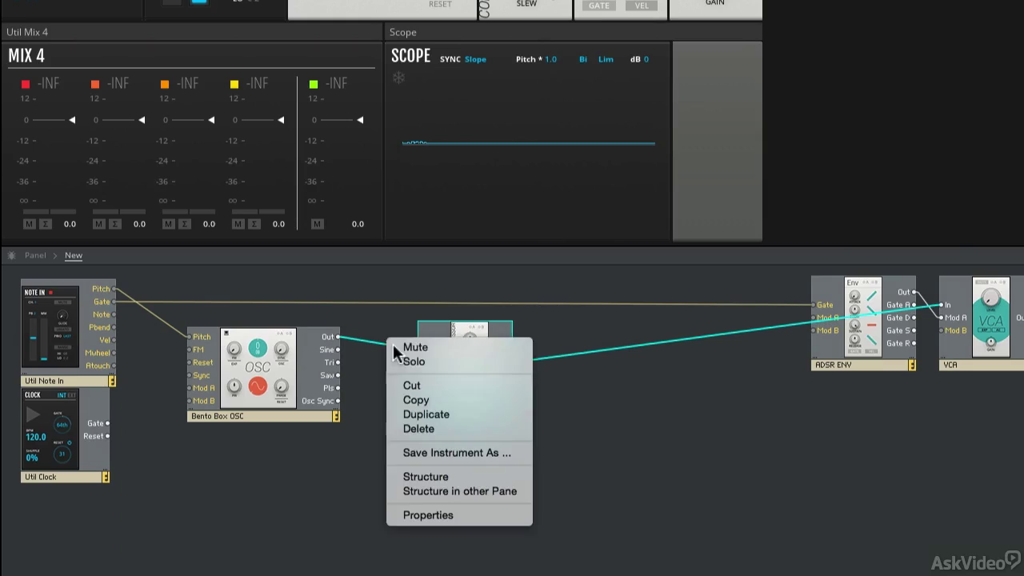
click(376, 391)
right_click(377, 345)
click(374, 381)
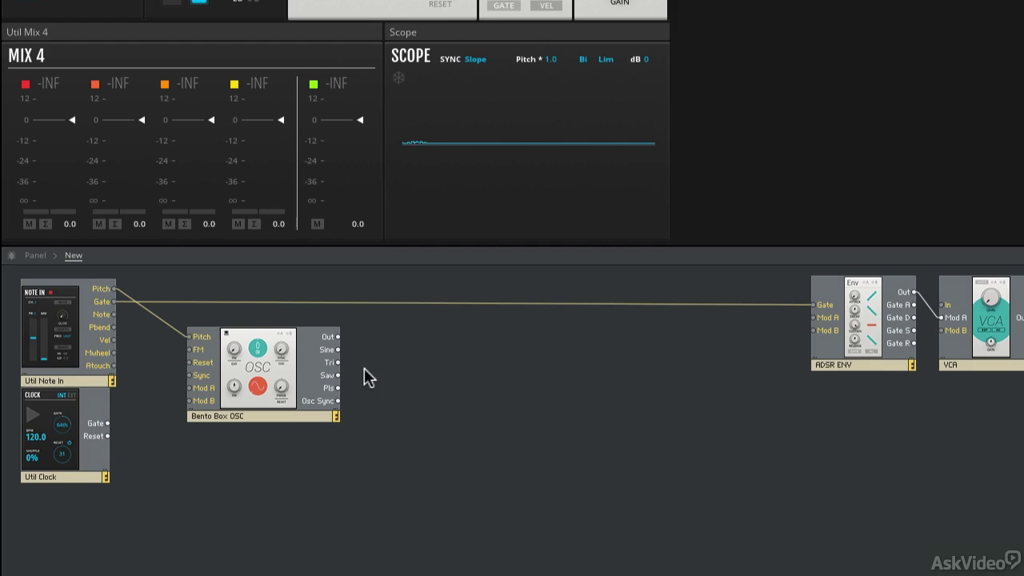
key(ctrl+z)
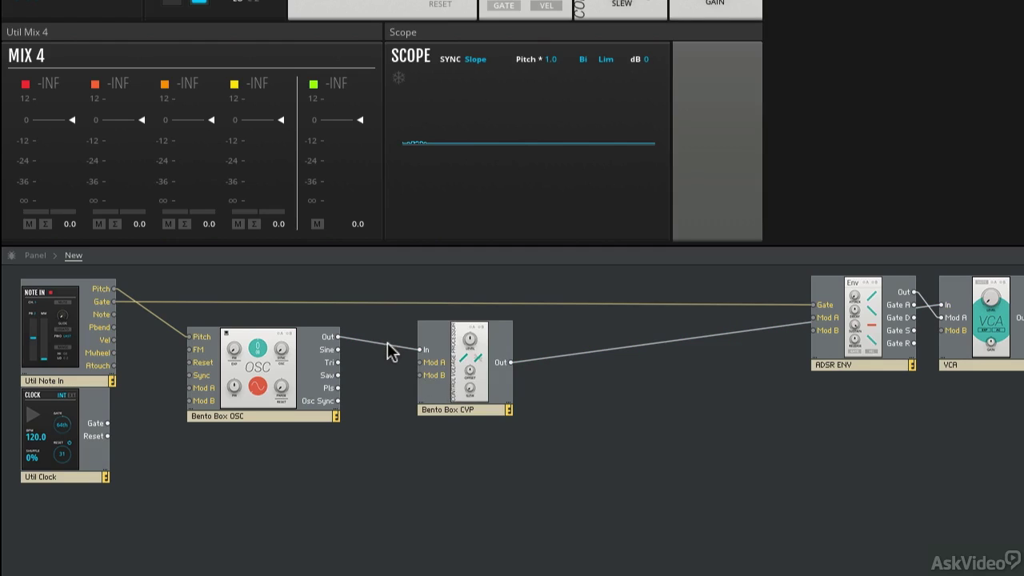
Step: Delete the wires into and out of the CVP and connect the oscillator's Out directly to the VCA's In
right_click(389, 353)
click(404, 351)
right_click(538, 358)
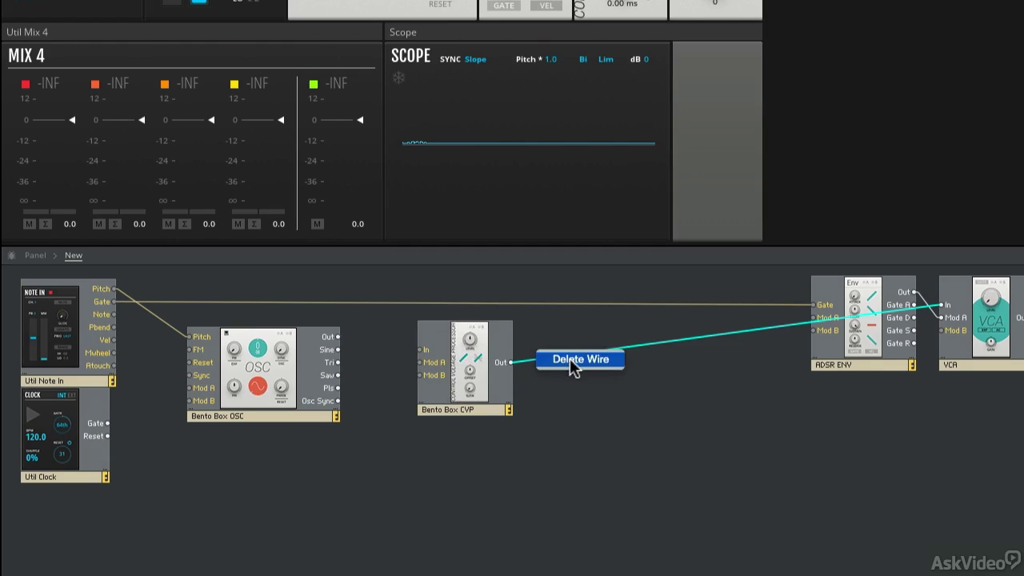
click(571, 361)
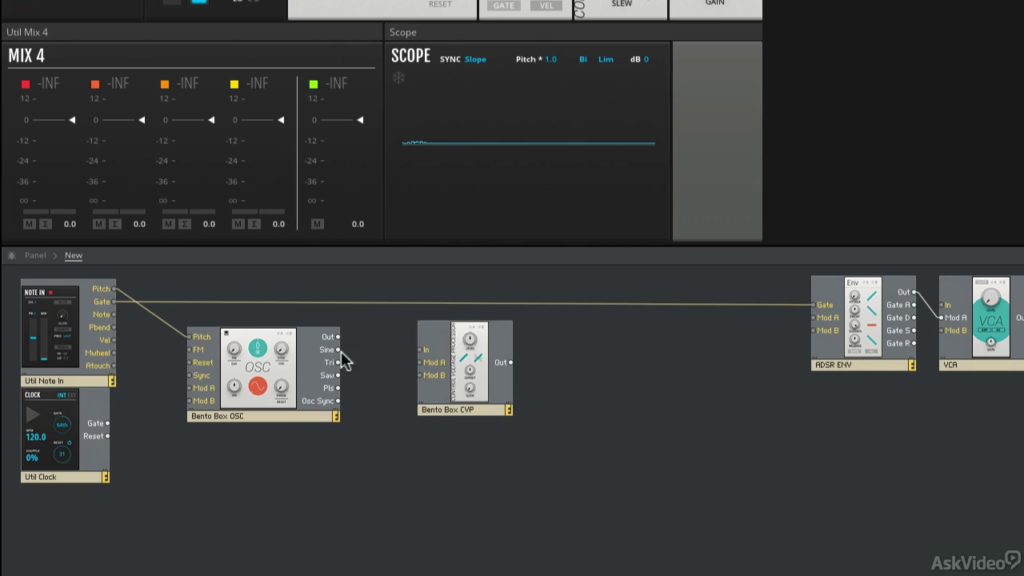
drag(337, 337, 813, 318)
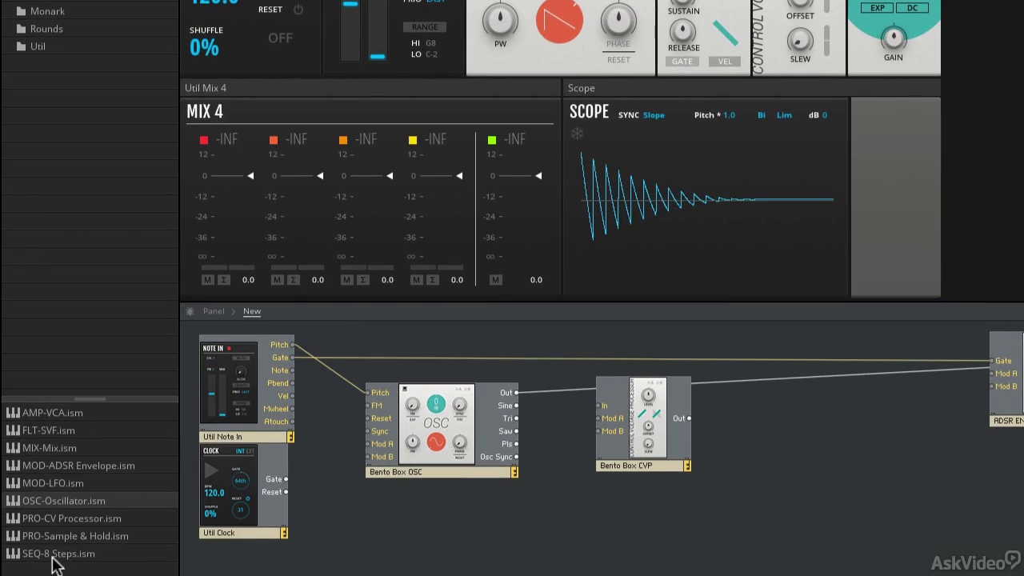
Step: Add a MOD-ADSR Envelope block from the library below ADSR ENV and rename it MOD ENV
double_click(49, 467)
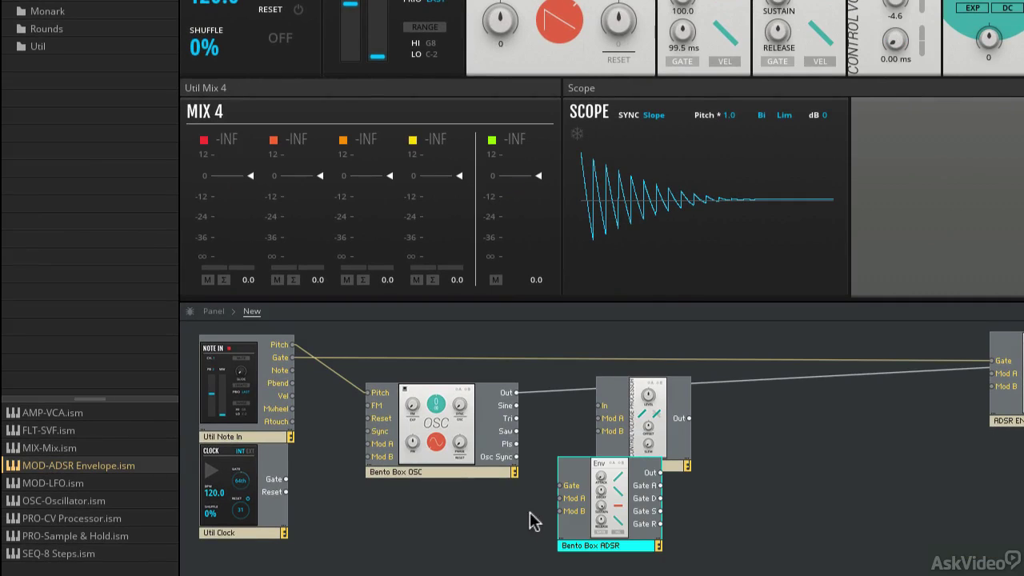
drag(606, 522, 1023, 493)
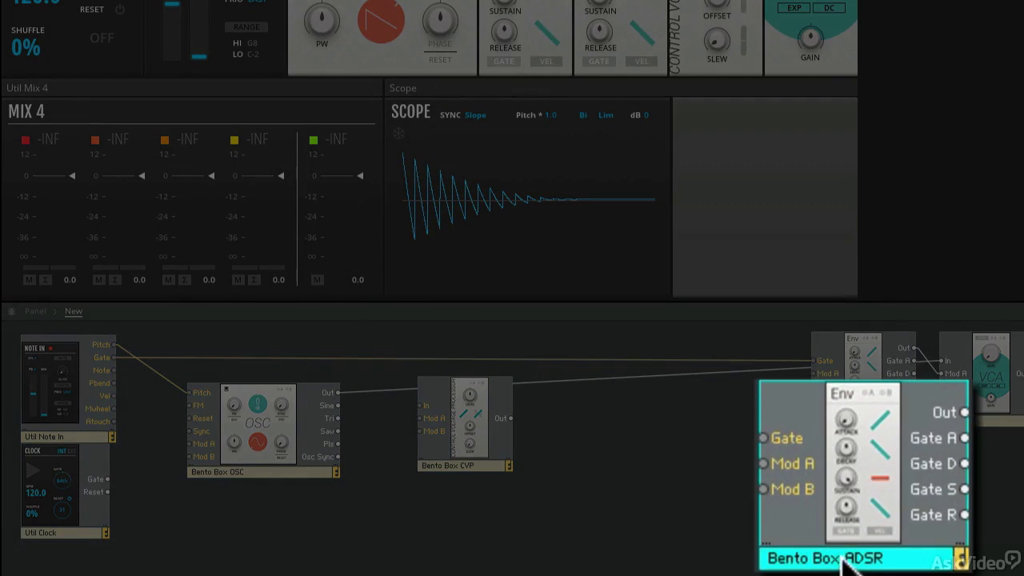
double_click(852, 516)
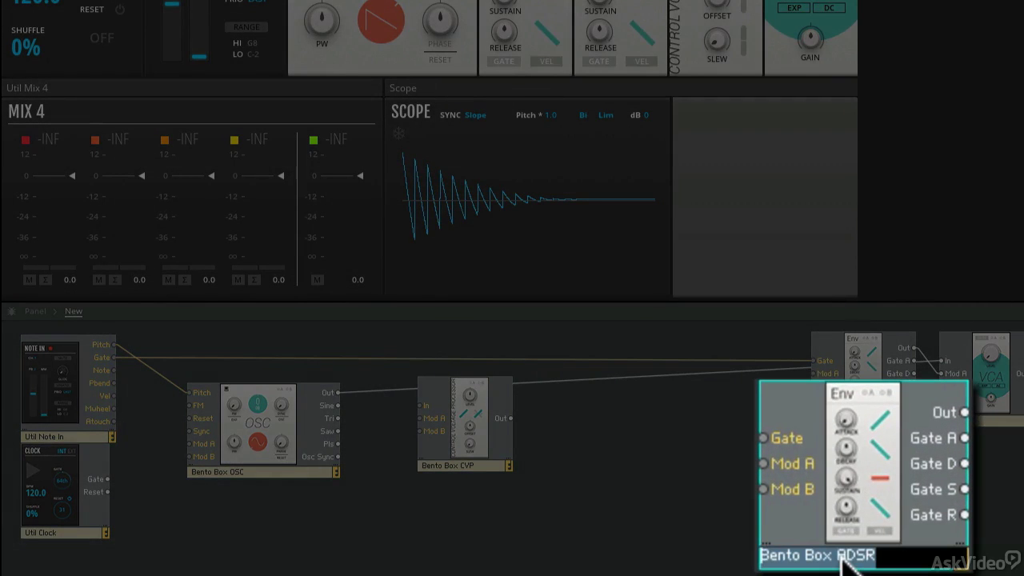
text(MOD ENV)
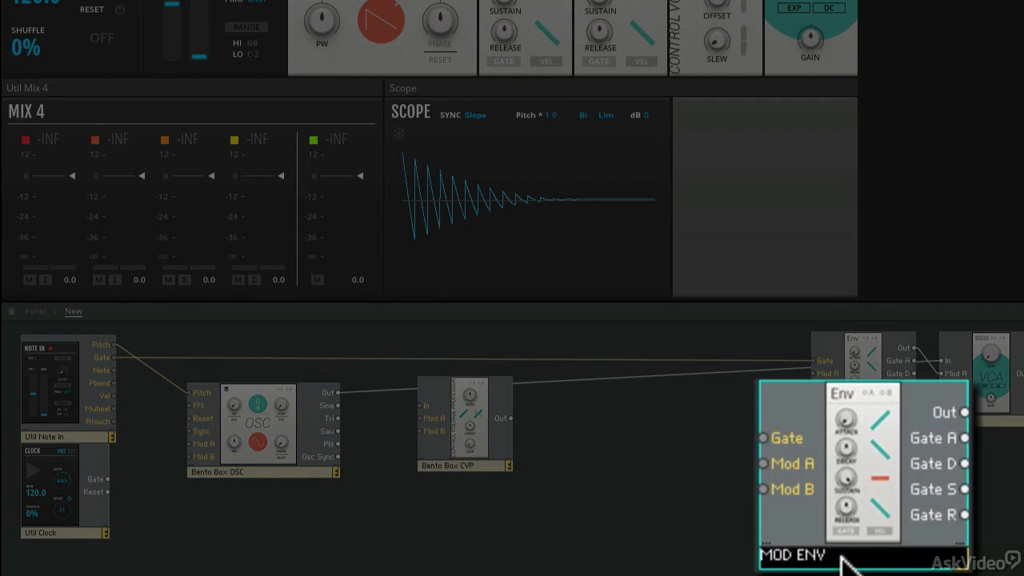
key(Return)
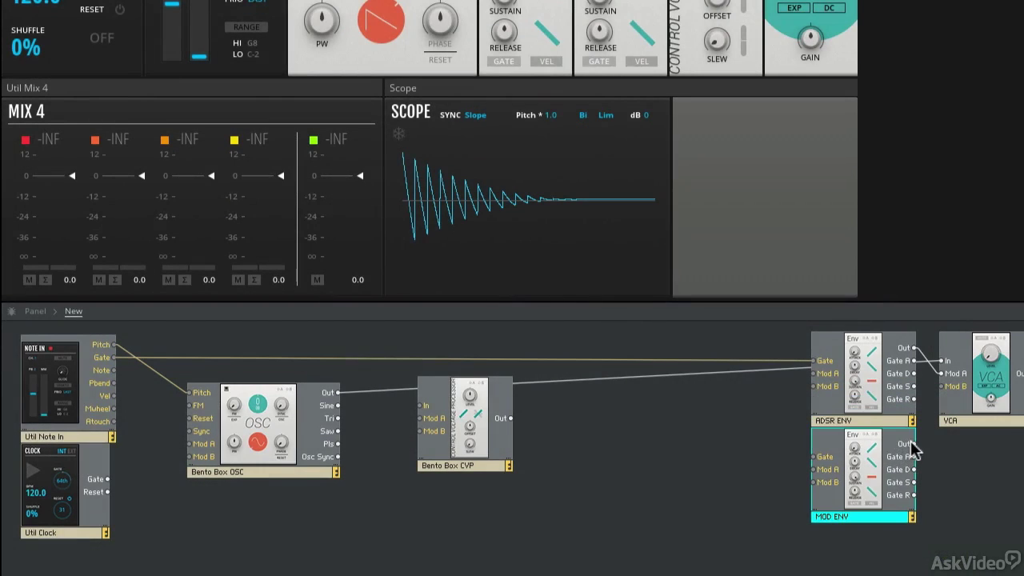
Step: Connect MOD ENV's Out to the oscillator's Mod A input and turn up the Mod A amount on the oscillator's pitch
drag(913, 448, 190, 444)
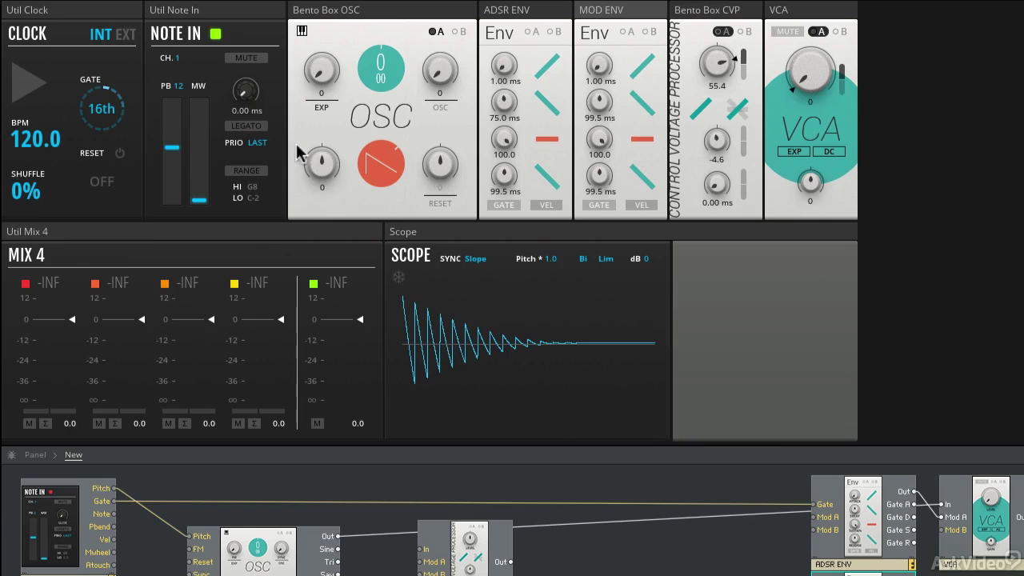
click(436, 32)
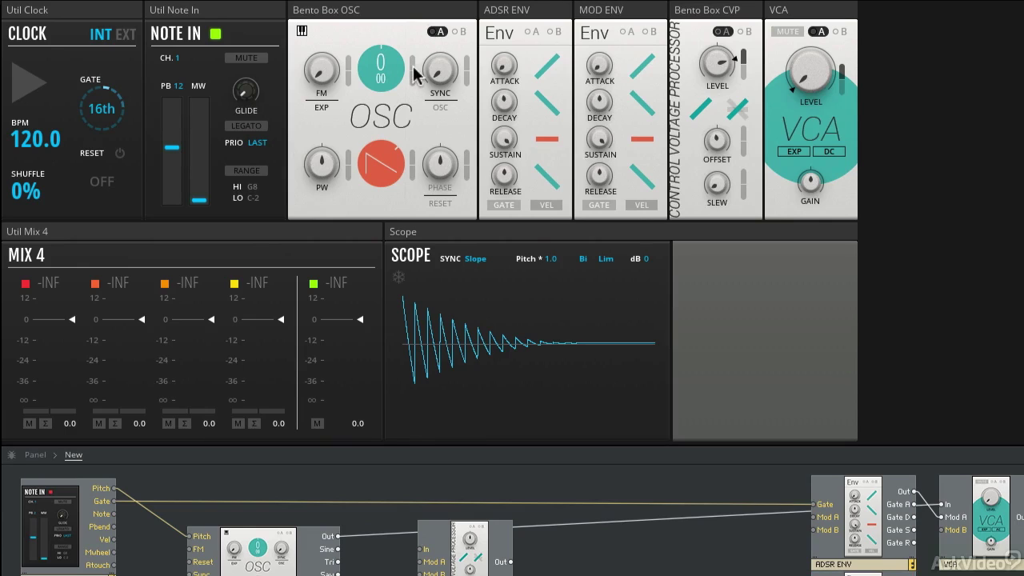
drag(412, 61, 415, 5)
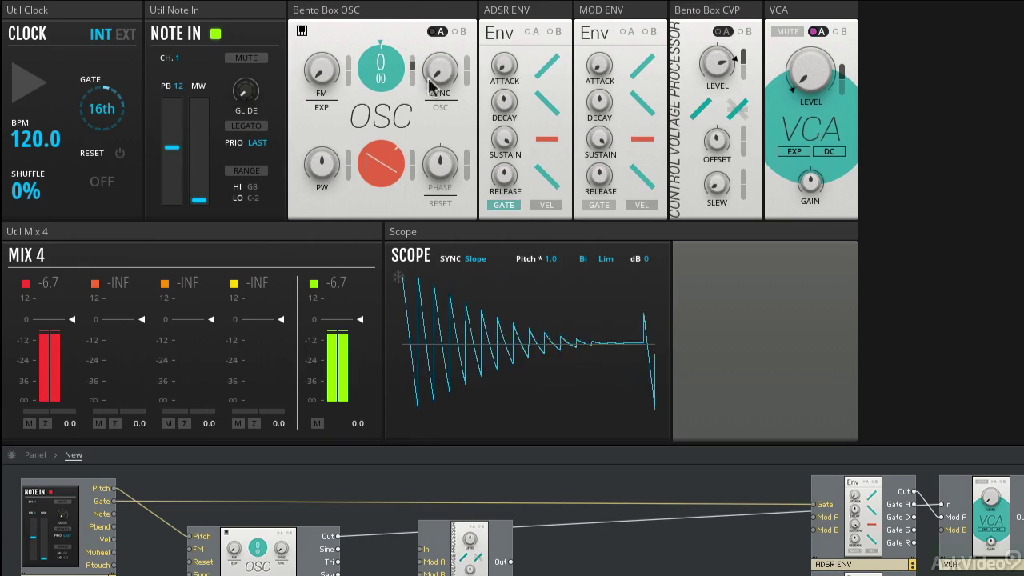
Step: Connect Note In's Gate to MOD ENV's Gate and give MOD ENV a longer Decay with Sustain at 0
mouse_move(601, 146)
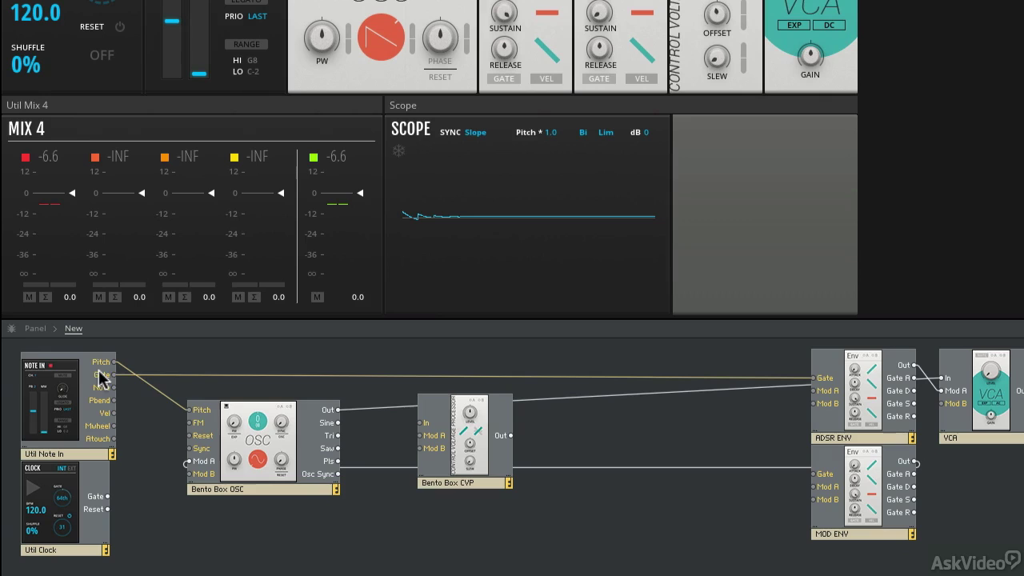
drag(194, 402, 814, 475)
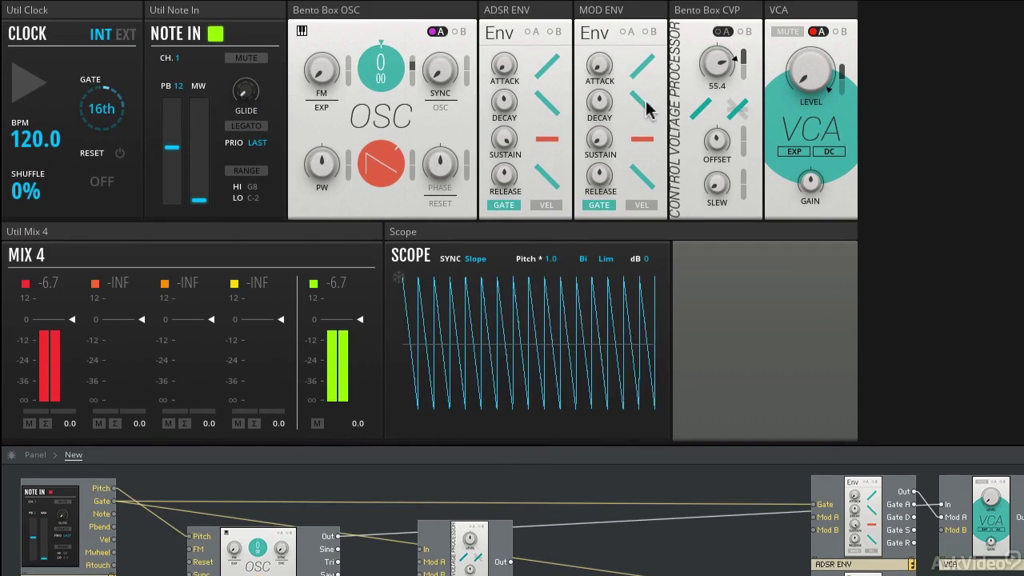
mouse_move(606, 102)
drag(606, 101, 591, 71)
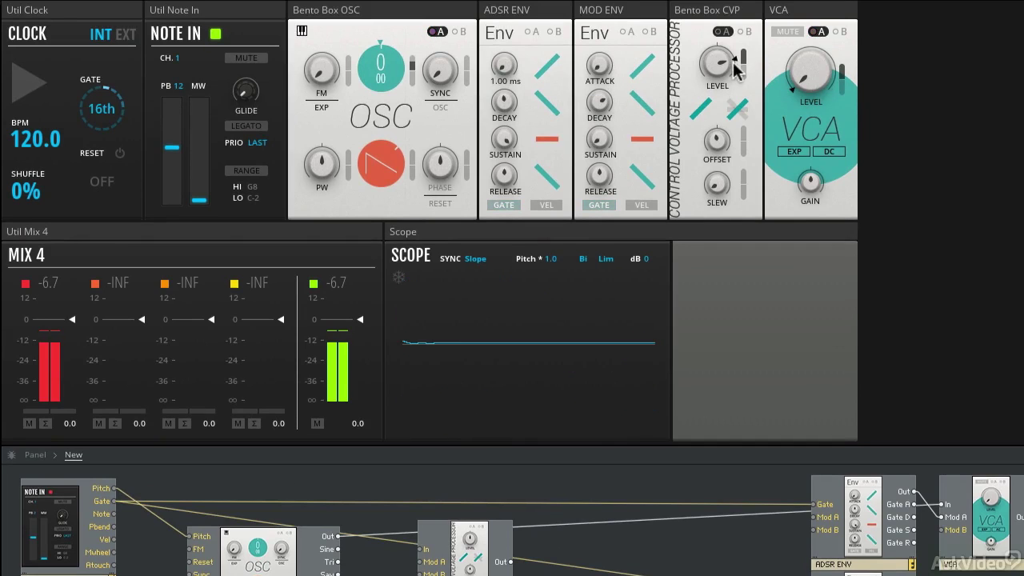
drag(711, 63, 715, 70)
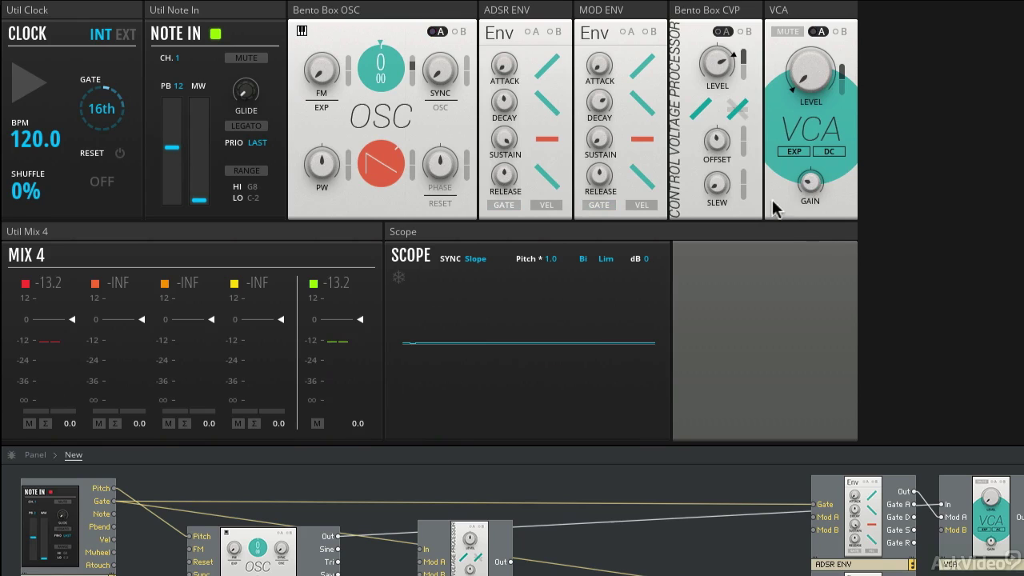
Step: Move the CVP near MOD ENV and insert it between MOD ENV's Out and the oscillator's Mod A, replacing the direct wire
drag(492, 564, 697, 575)
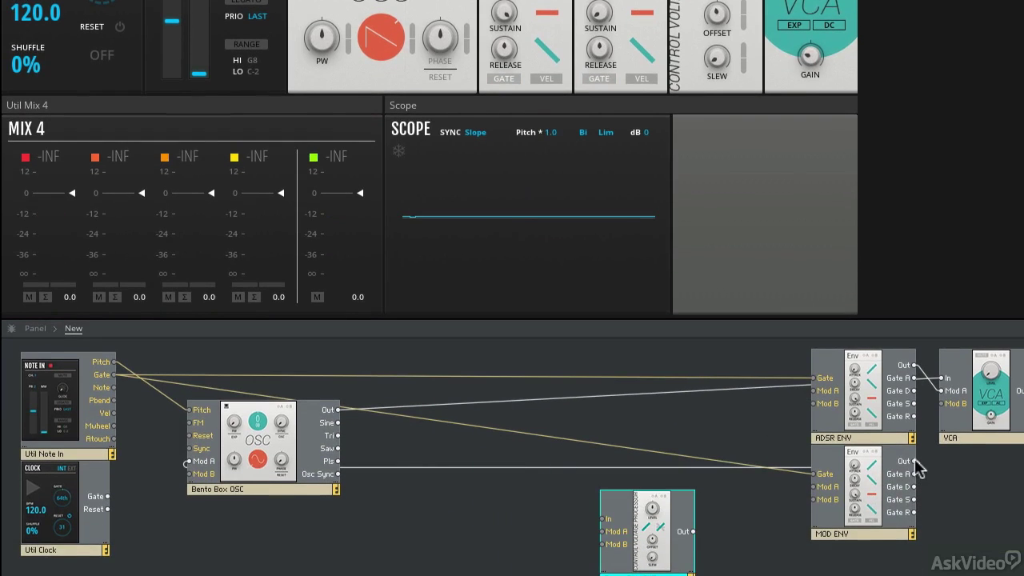
click(552, 467)
key(Delete)
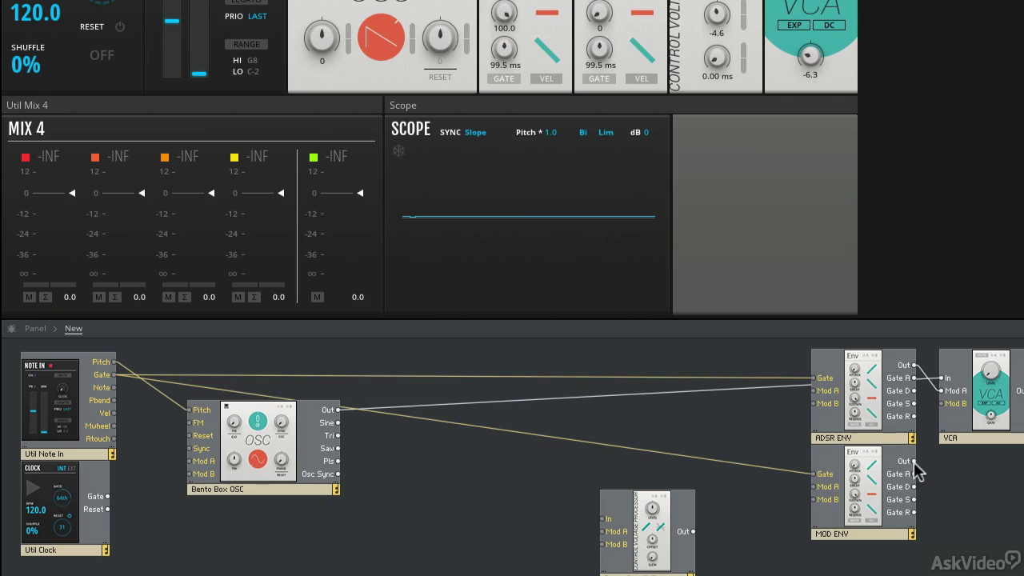
drag(914, 462, 601, 519)
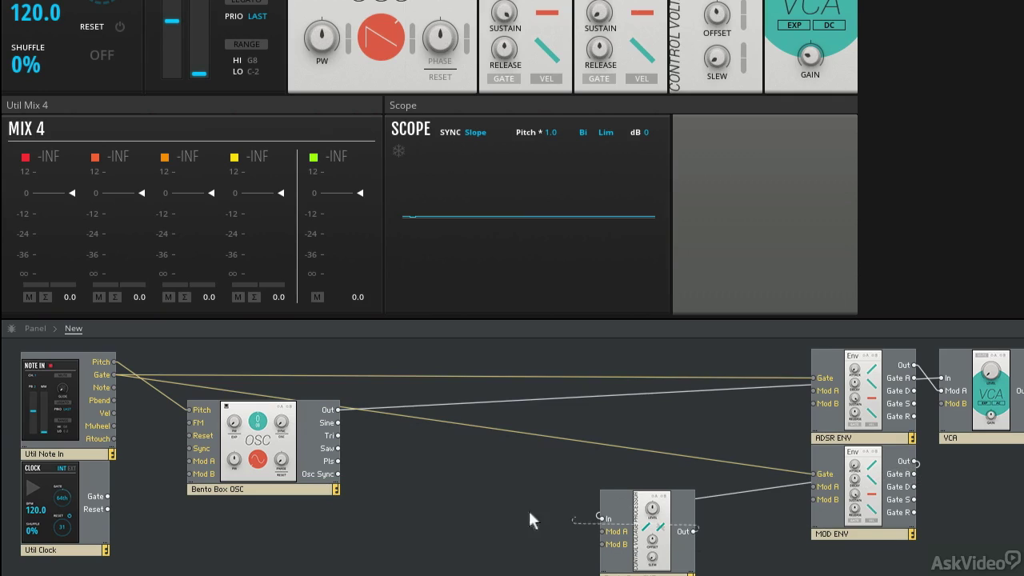
drag(532, 520, 192, 461)
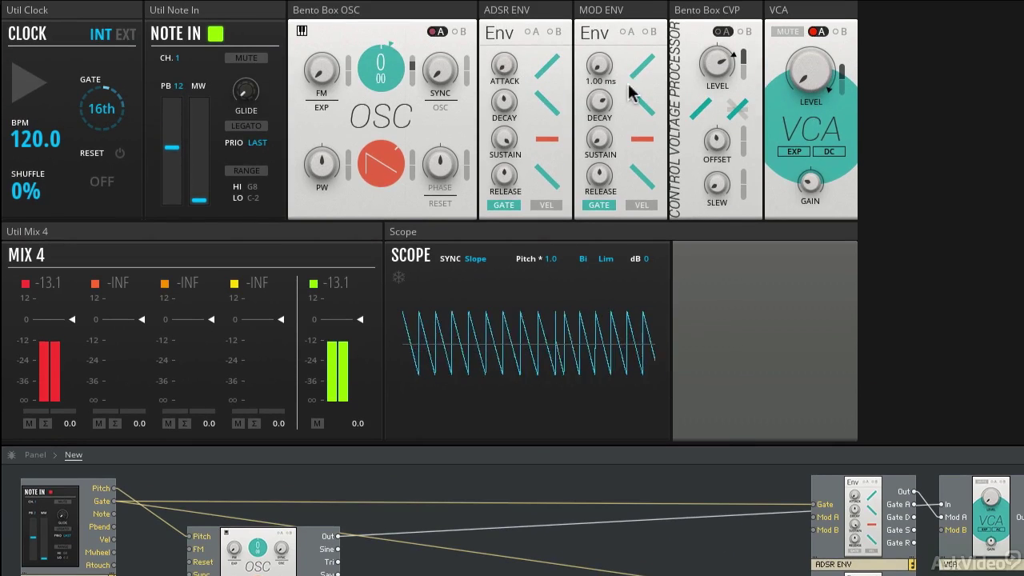
Step: Clear the Mod A amount on the CVP's Level and sweep Level through values such as 0.7, 97.6 and 24.2
right_click(747, 57)
click(754, 56)
drag(722, 68, 717, 119)
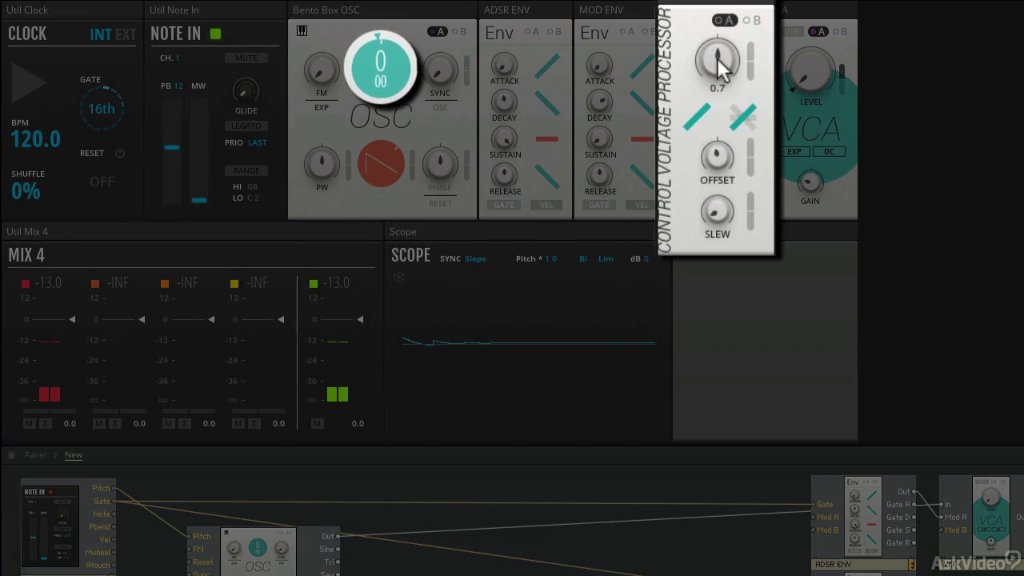
drag(717, 64, 718, 0)
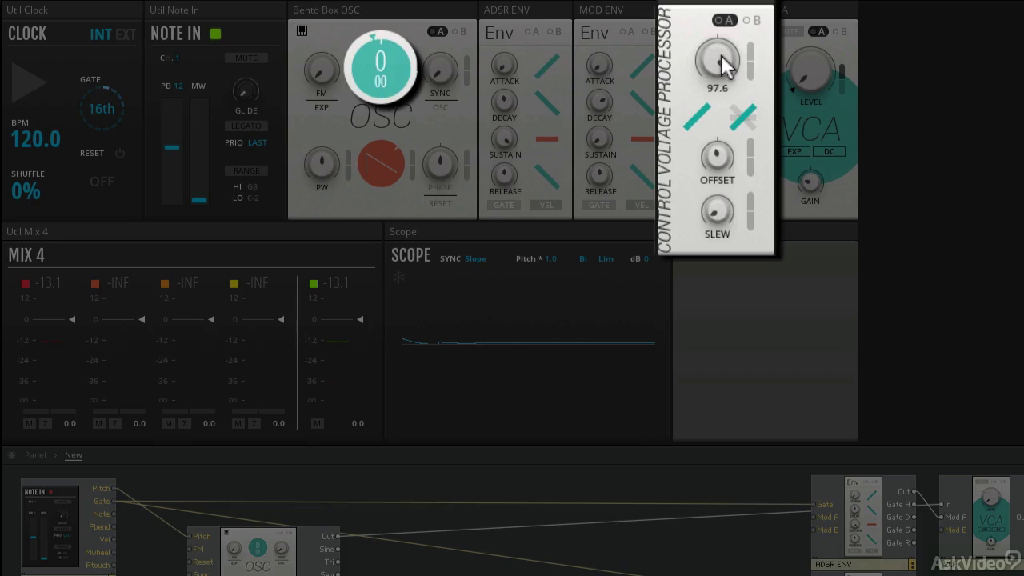
drag(724, 76, 731, 171)
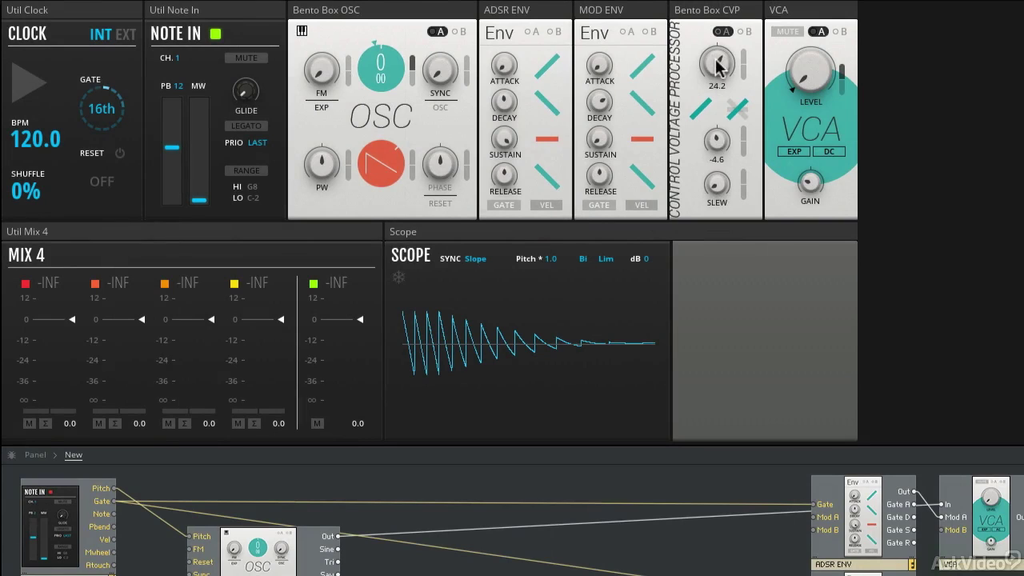
mouse_move(717, 72)
mouse_down()
mouse_move(712, 152)
mouse_move(715, 7)
mouse_move(710, 105)
mouse_move(715, 20)
mouse_move(717, 89)
mouse_up()
Step: Sweep the CVP's Offset up and down, set it to -23.4, and switch the CVP to clip low mode
drag(717, 140, 704, 33)
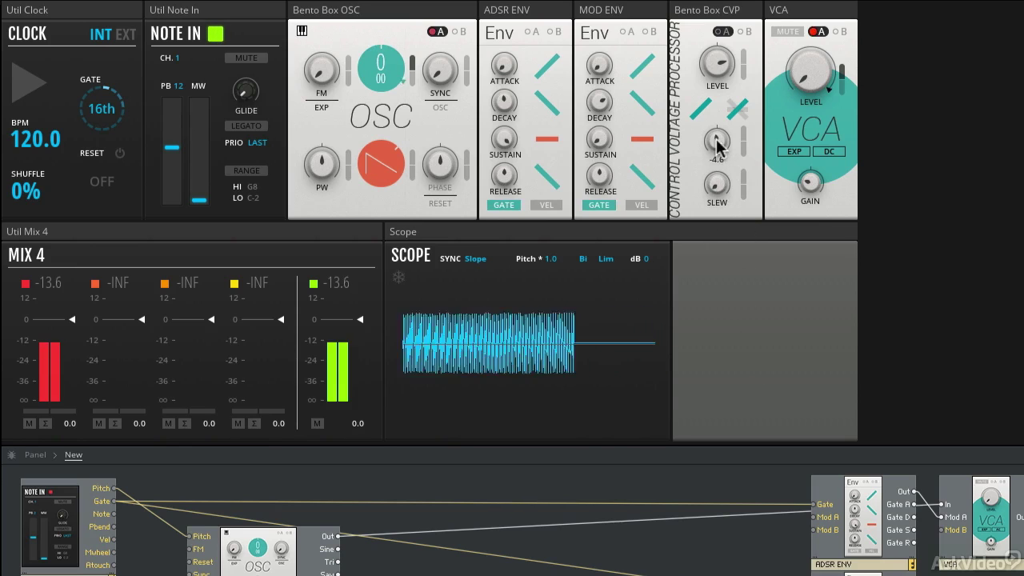
drag(716, 139, 701, 208)
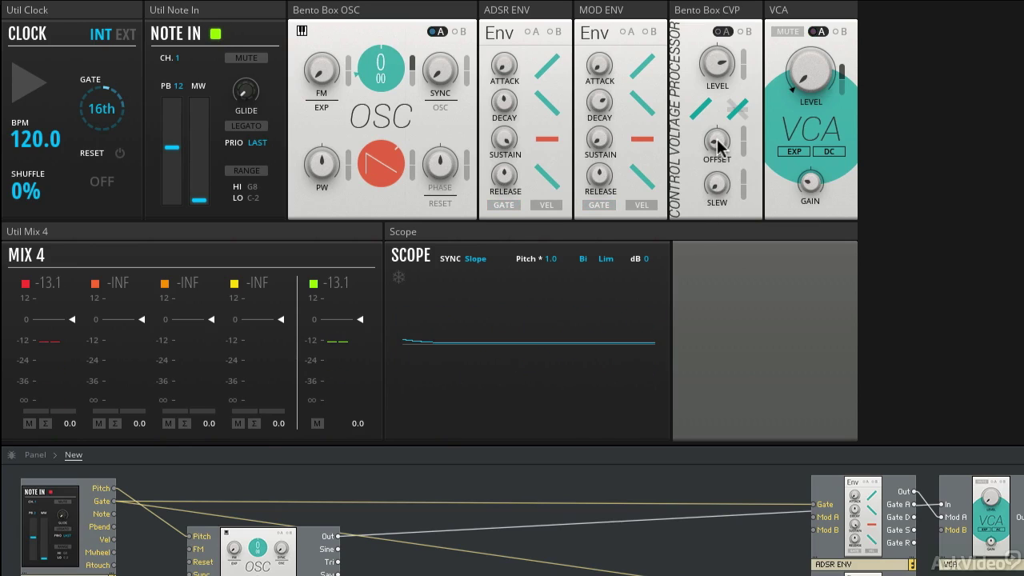
drag(718, 144, 711, 107)
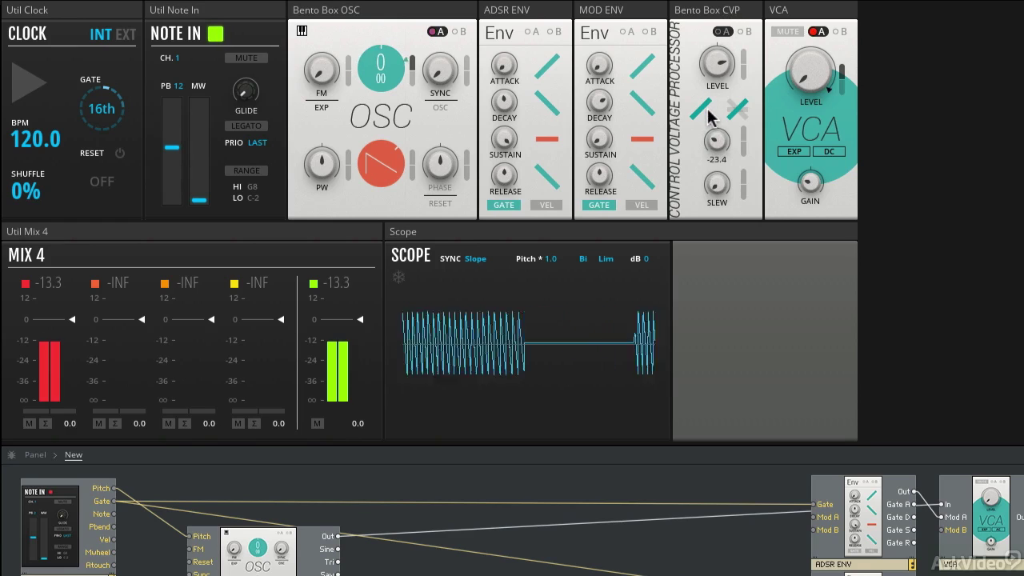
click(740, 105)
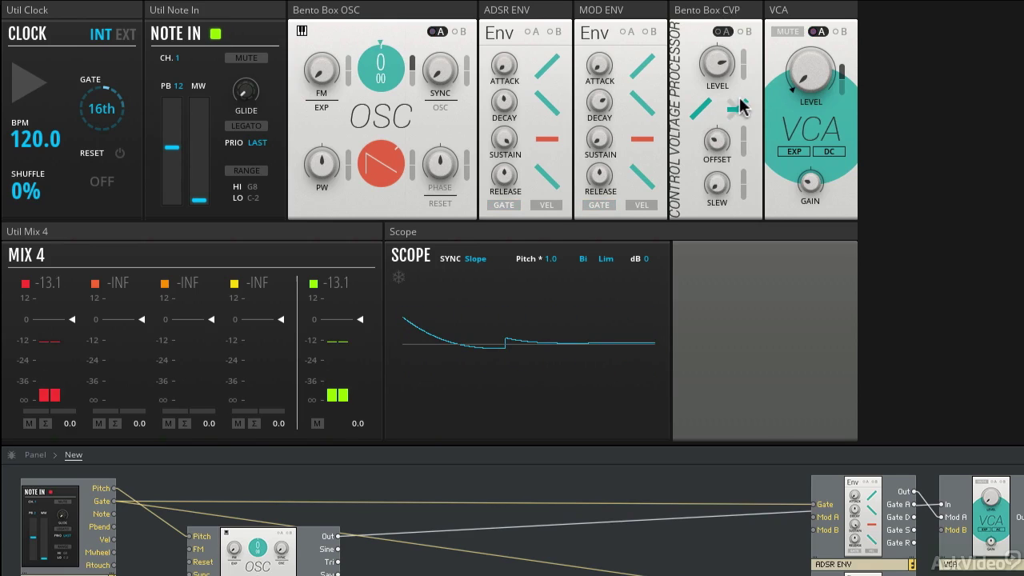